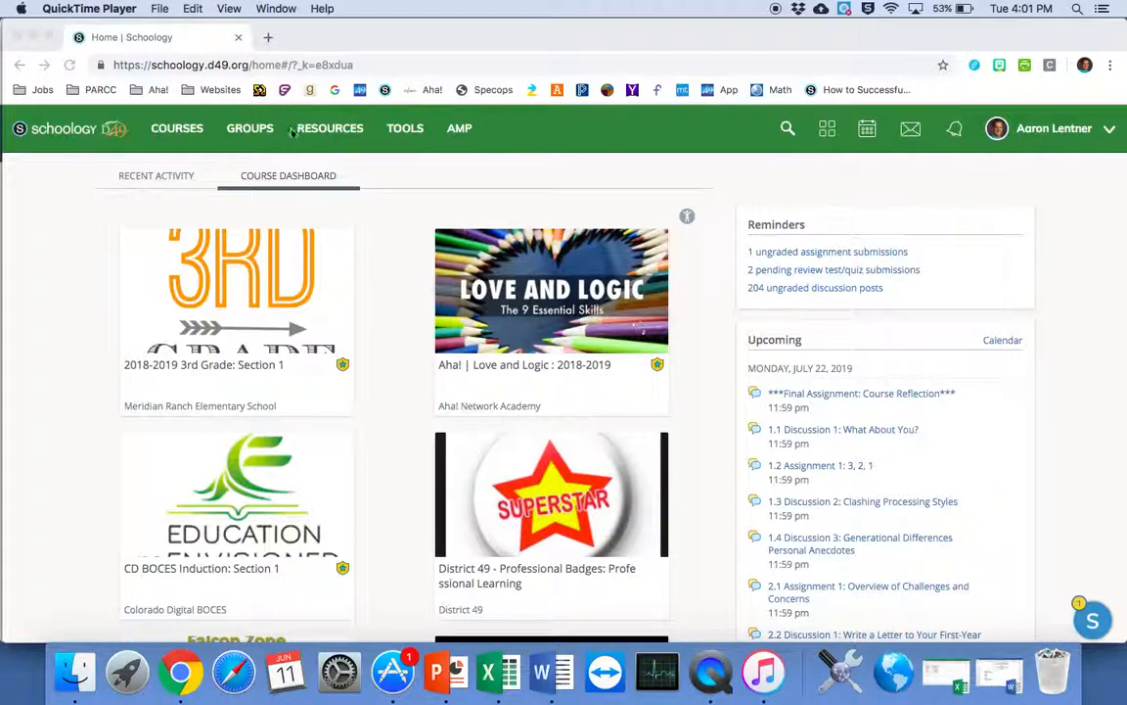
Open the My Courses page for managing all current courses
click(720, 274)
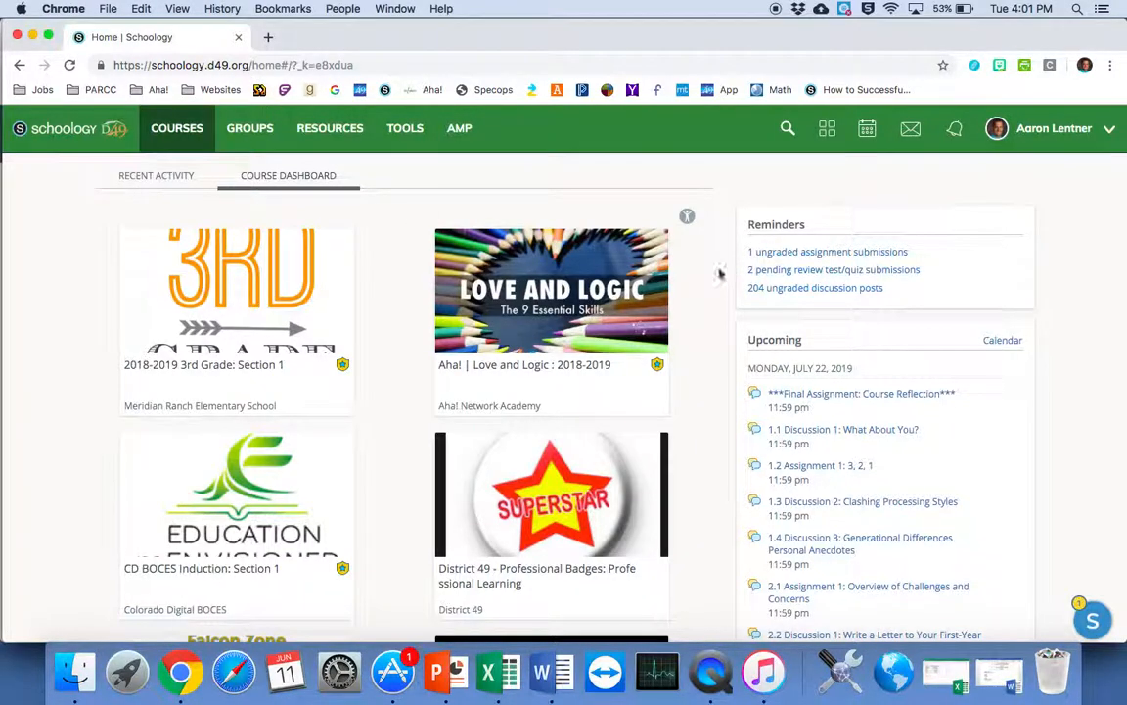
click(174, 129)
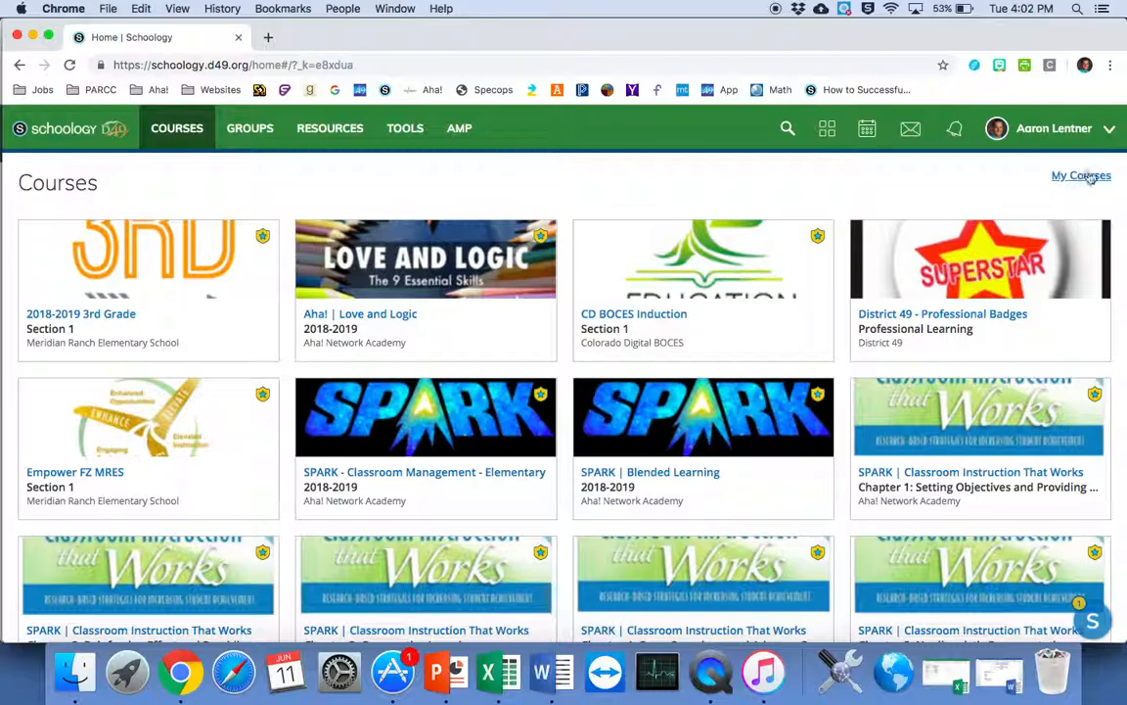
scroll(1080, 181, up, 5)
scroll(1081, 182, down, 5)
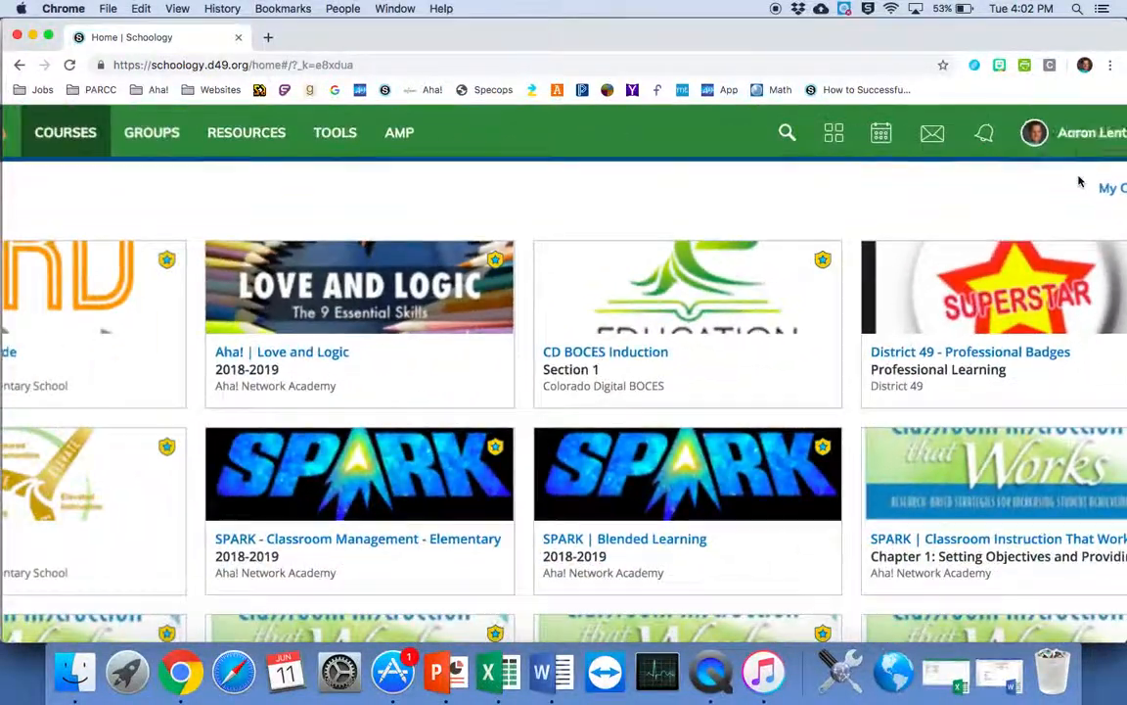
click(1081, 178)
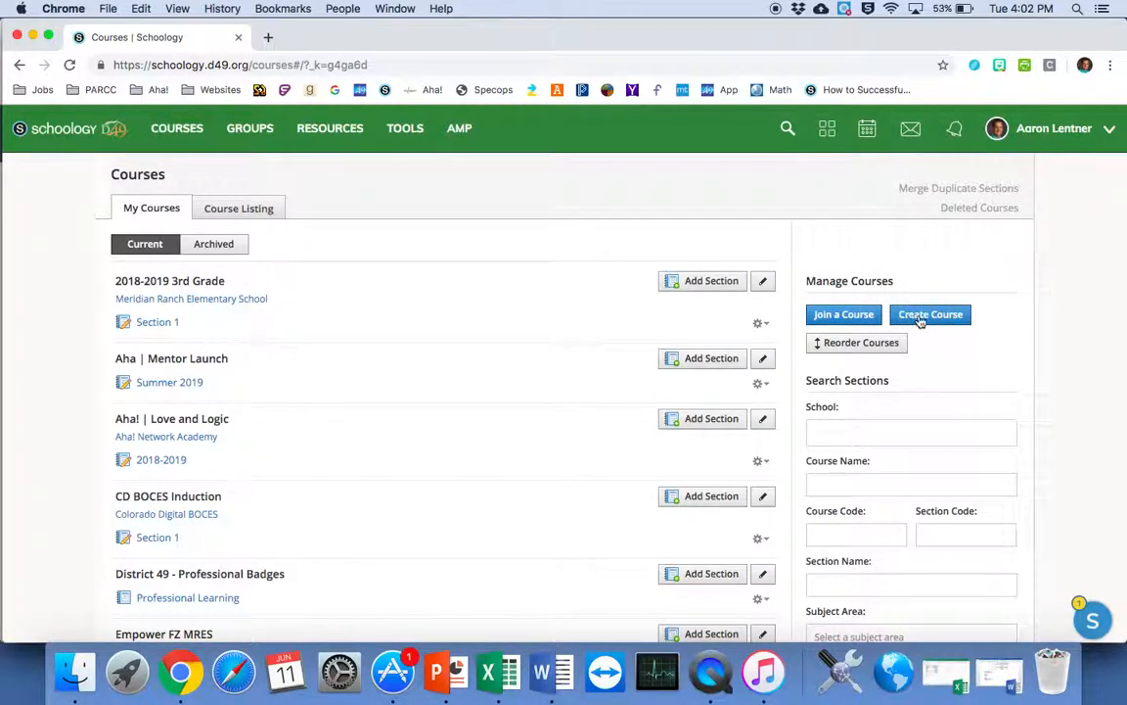
Start creating a new course and set its school to Meridian Ranch Elementary School
scroll(922, 319, up, 5)
scroll(922, 319, down, 5)
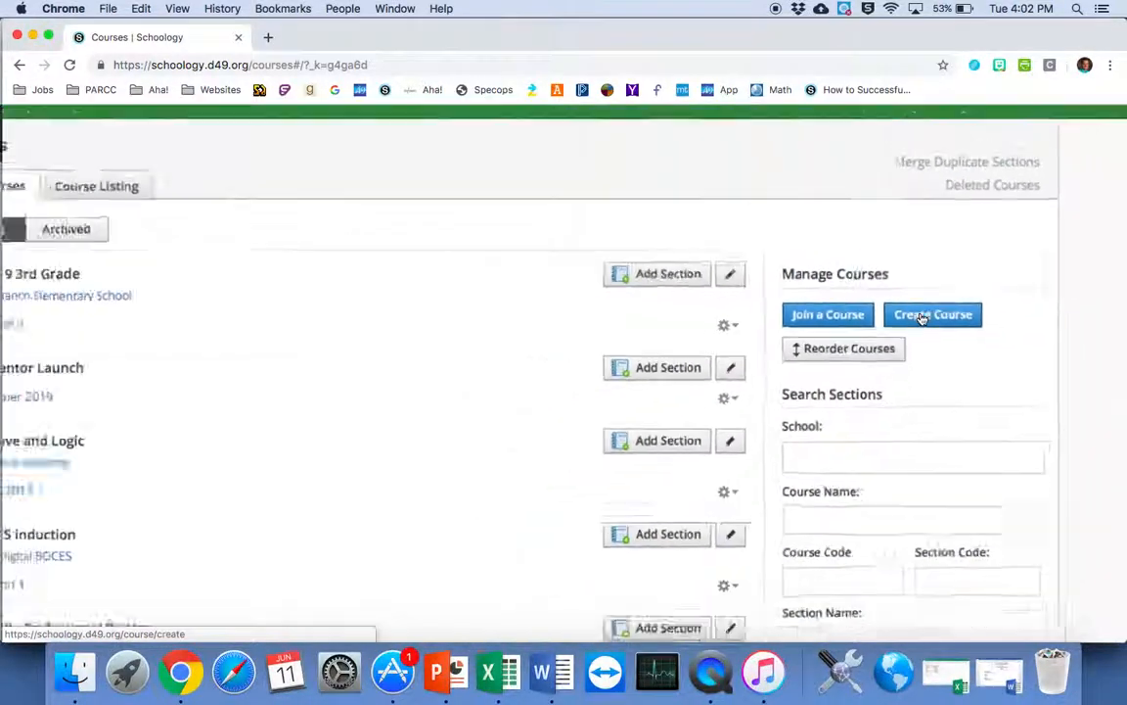
click(922, 315)
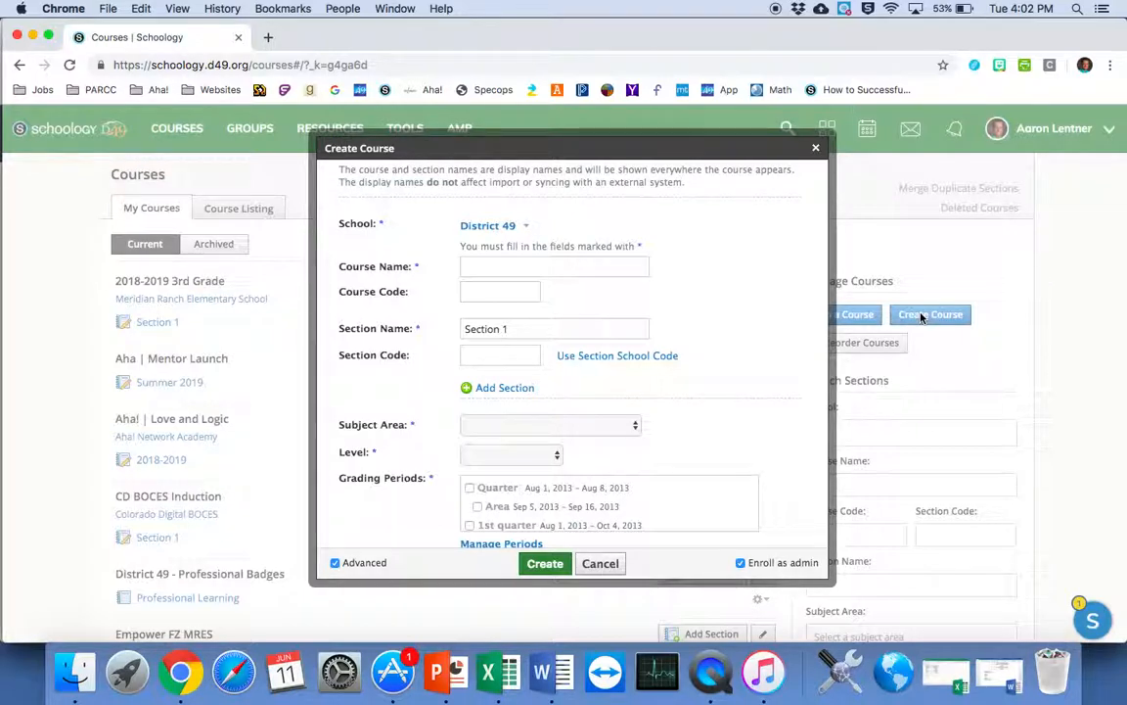
click(501, 228)
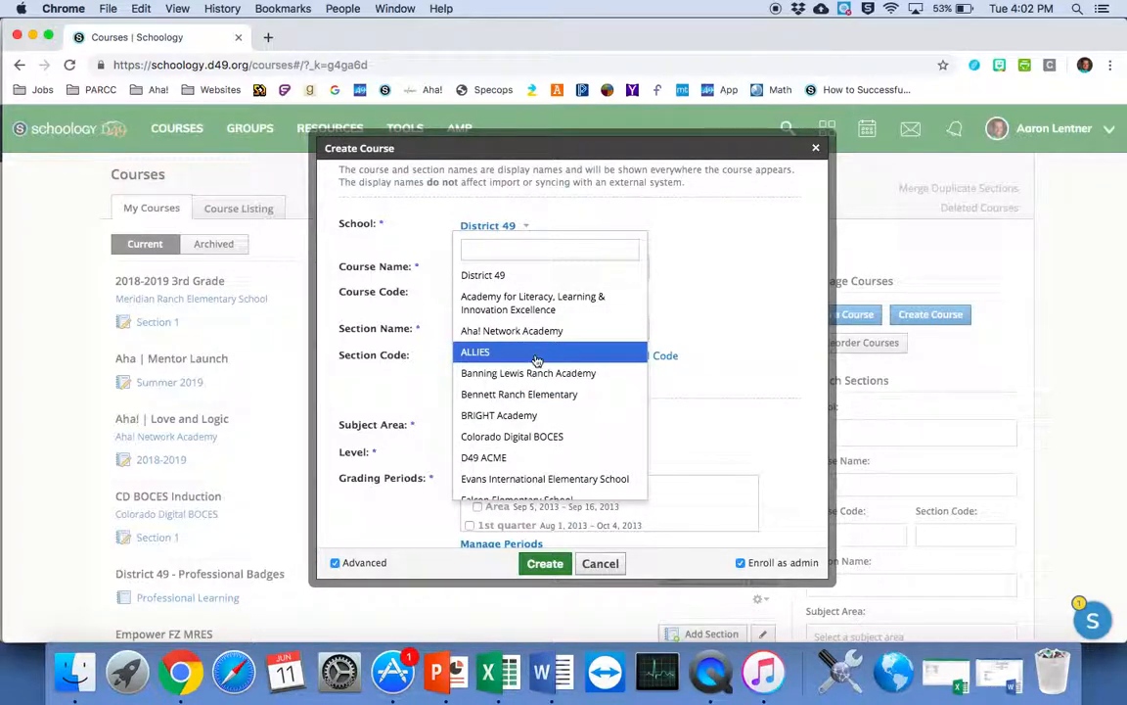
scroll(553, 403, down, 5)
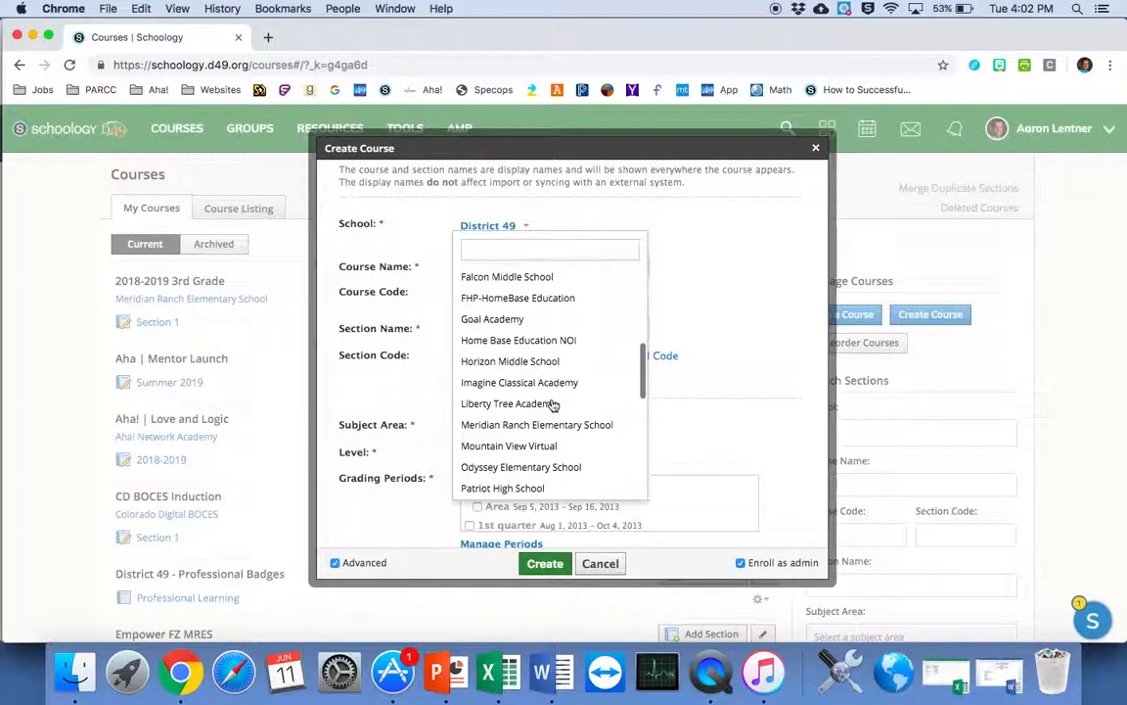
click(541, 425)
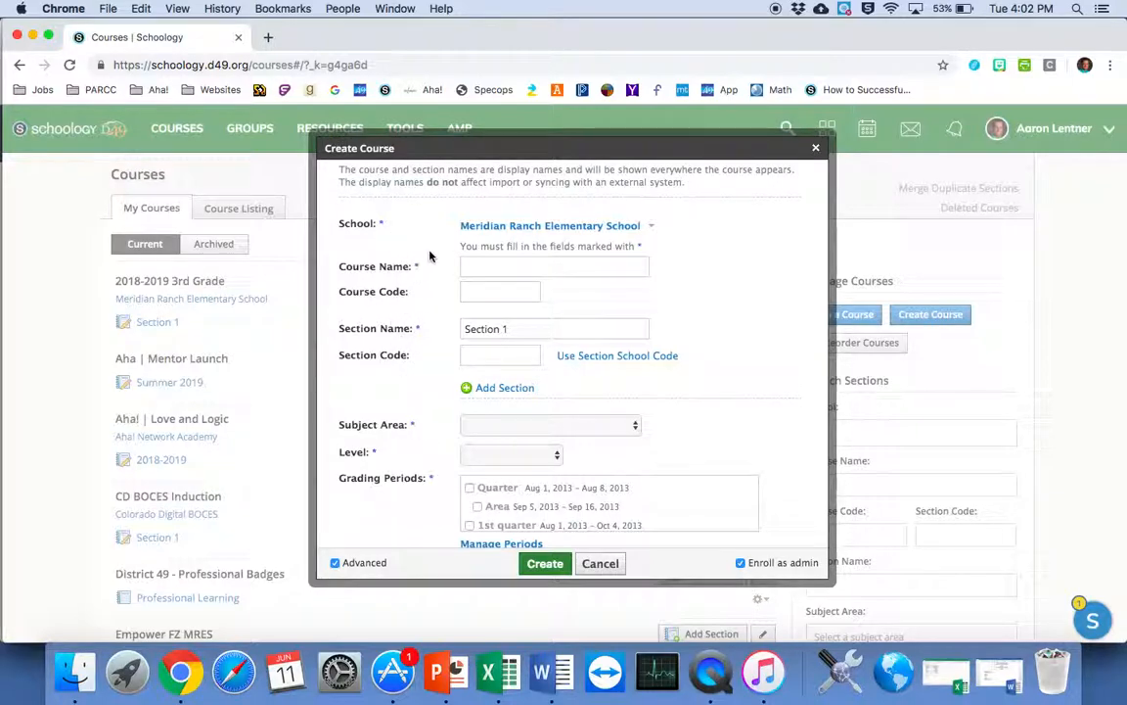
Enter 5th Grade as the course name
click(484, 266)
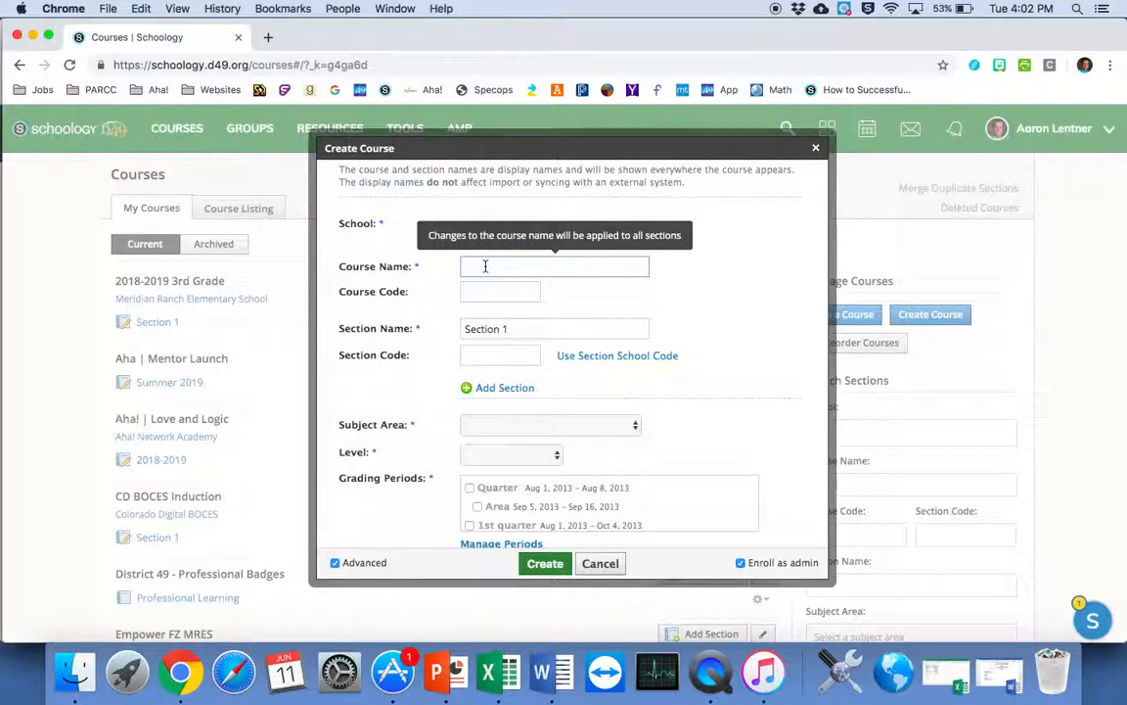
text(5th Grade)
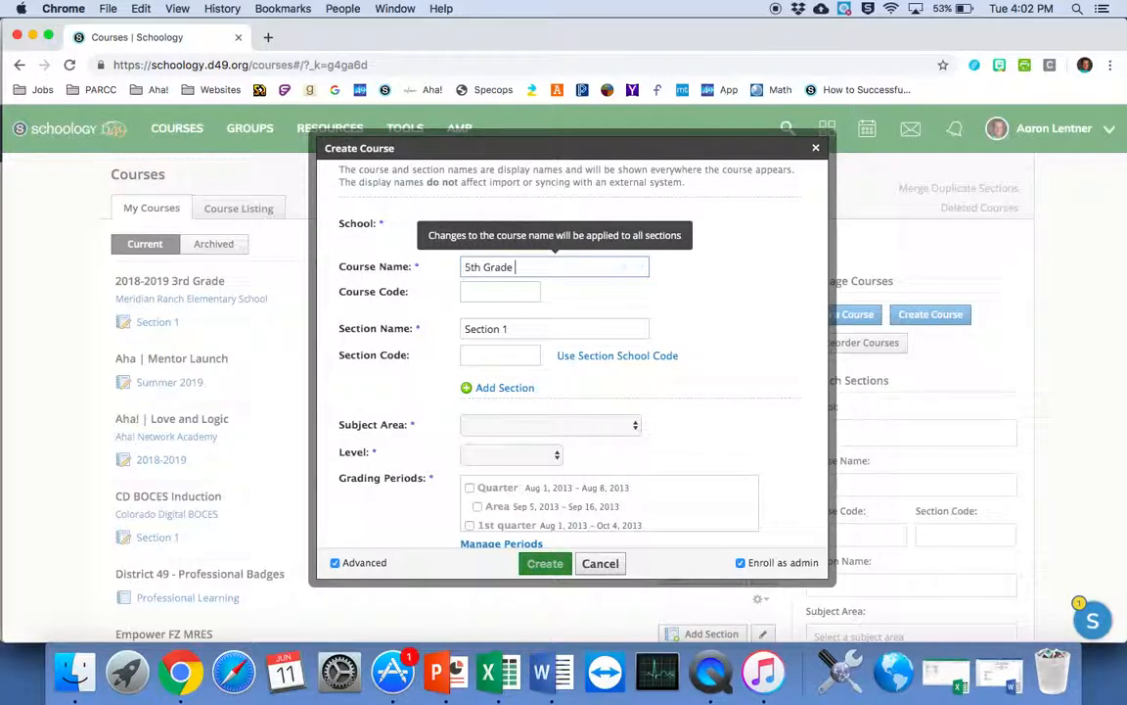
scroll(421, 274, down, 1)
key(Tab)
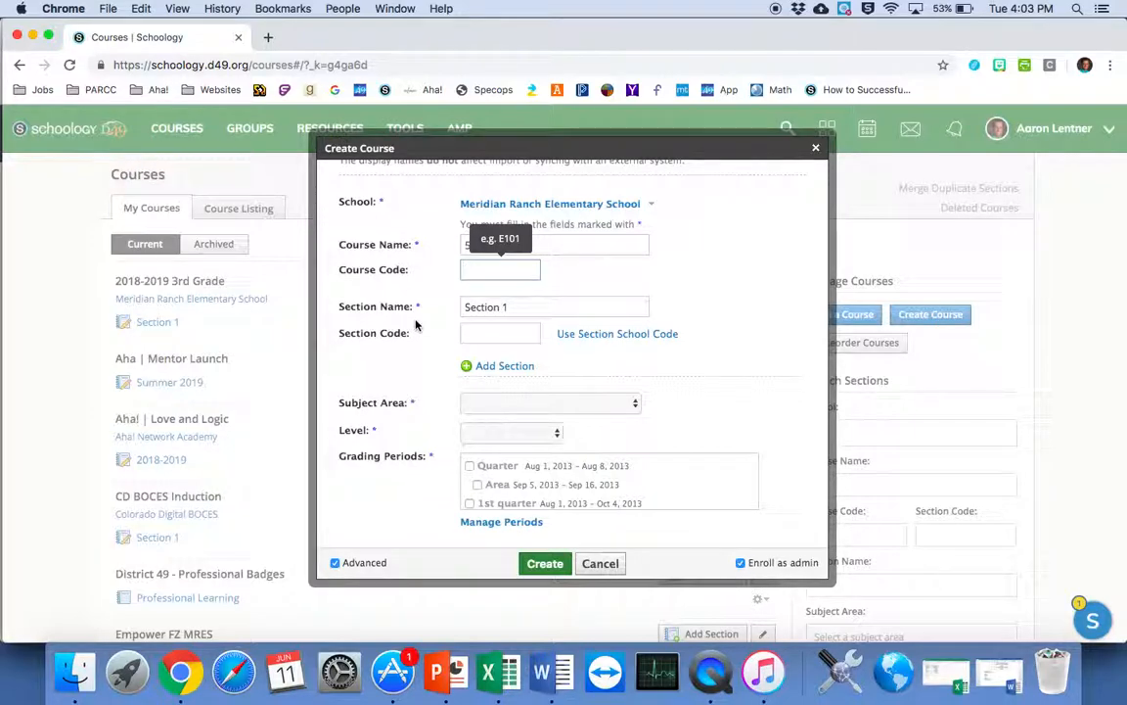
click(515, 306)
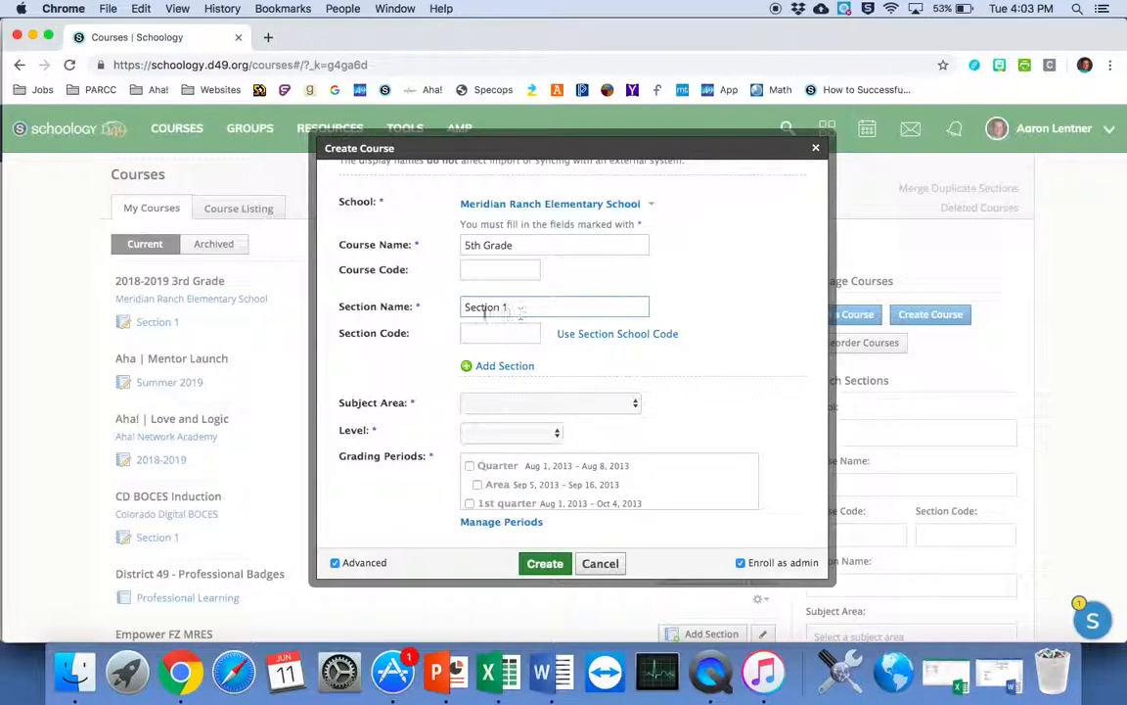
Set the new course's subject area to Mathematics and its level to 5
click(515, 407)
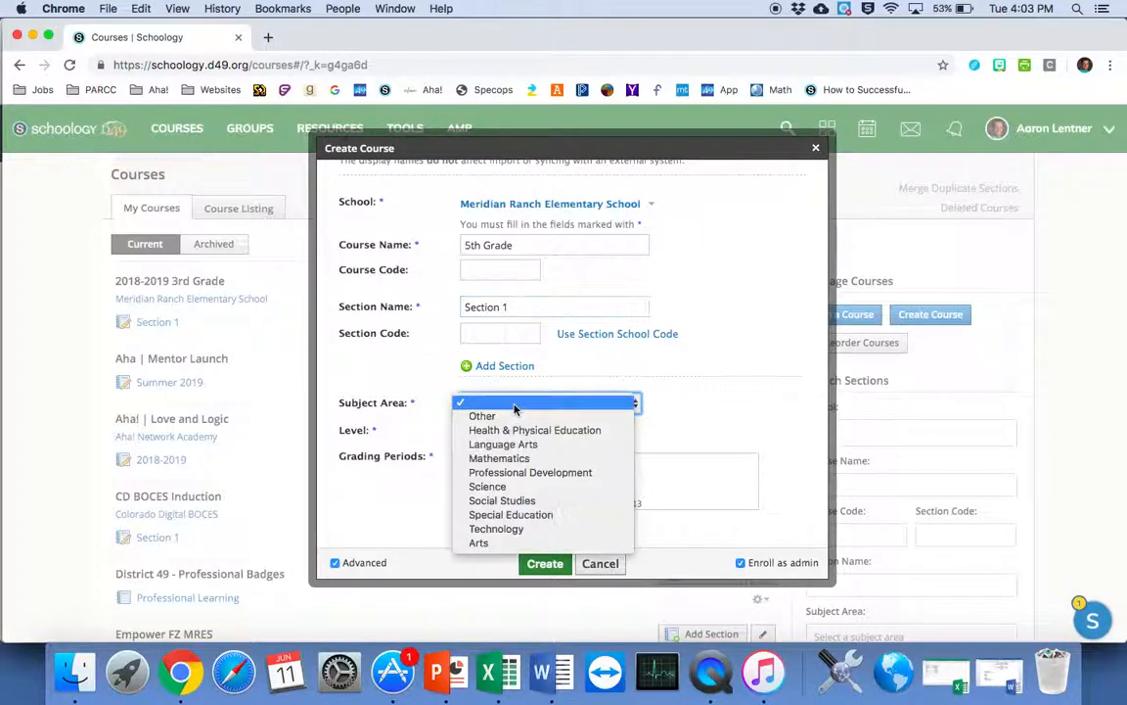
click(544, 460)
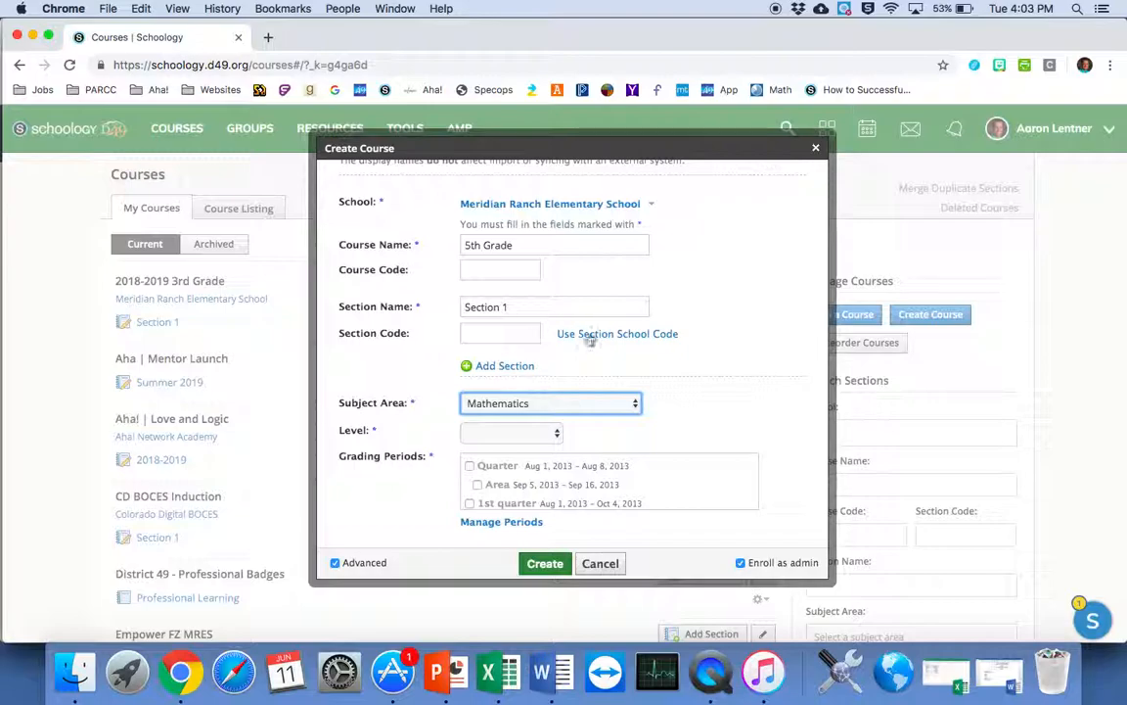
scroll(510, 406, down, 1)
click(529, 423)
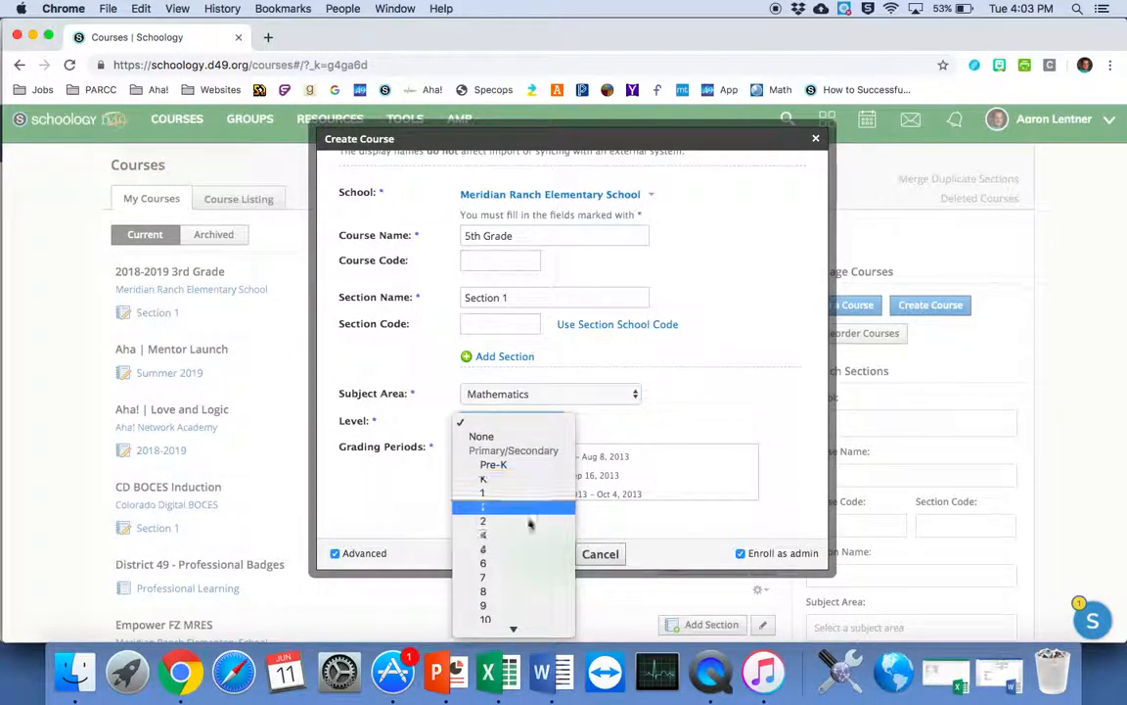
click(523, 549)
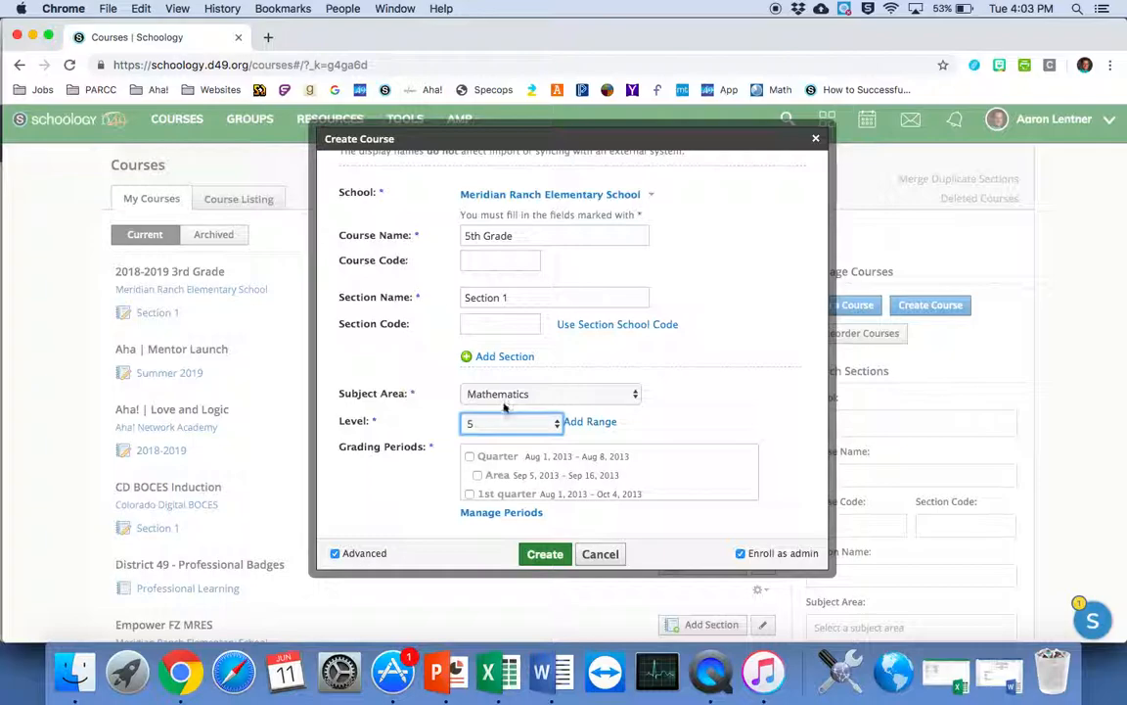
Assign the Unlimited grading period (Jul 1, 2014 – Jul 1, 2024) and create the course
scroll(540, 479, down, 3)
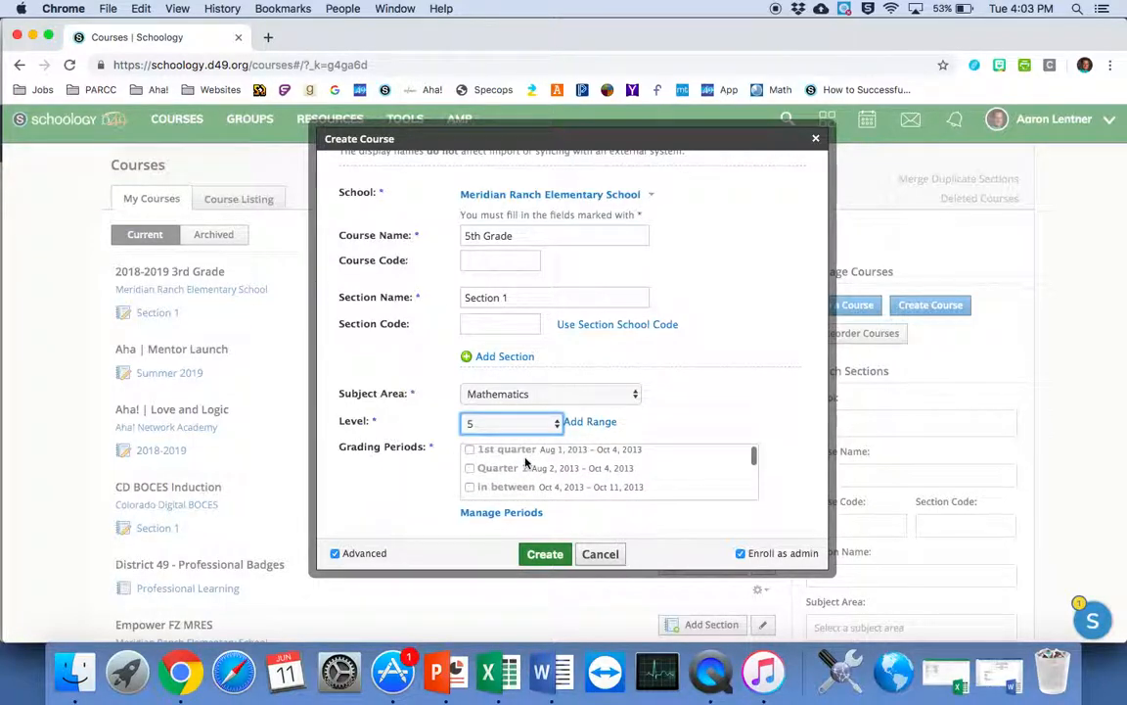
scroll(528, 469, down, 5)
scroll(530, 480, down, 5)
scroll(530, 481, down, 5)
scroll(530, 481, down, 2)
scroll(529, 480, down, 5)
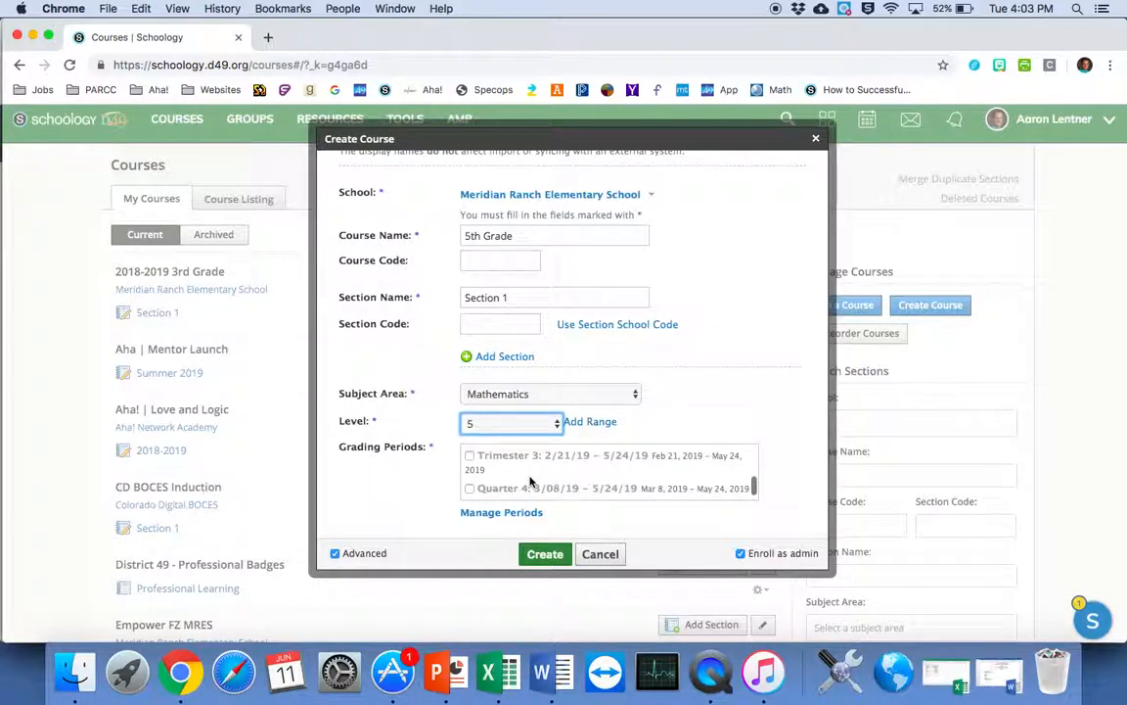
scroll(529, 481, down, 5)
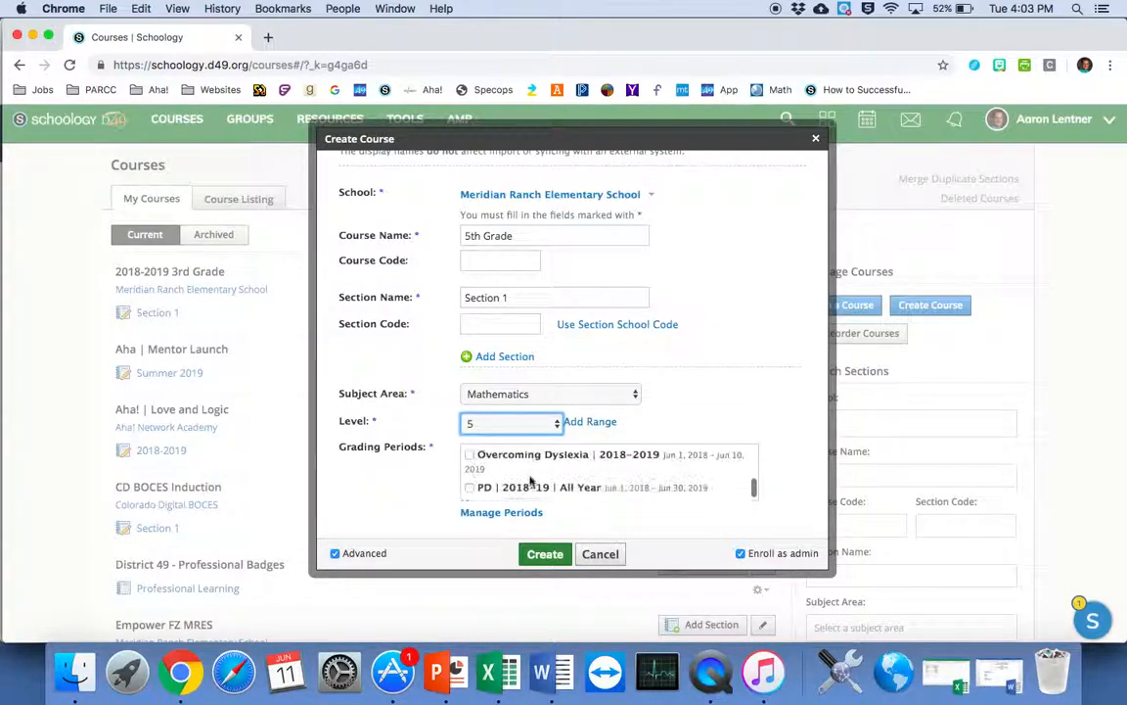
scroll(530, 480, up, 3)
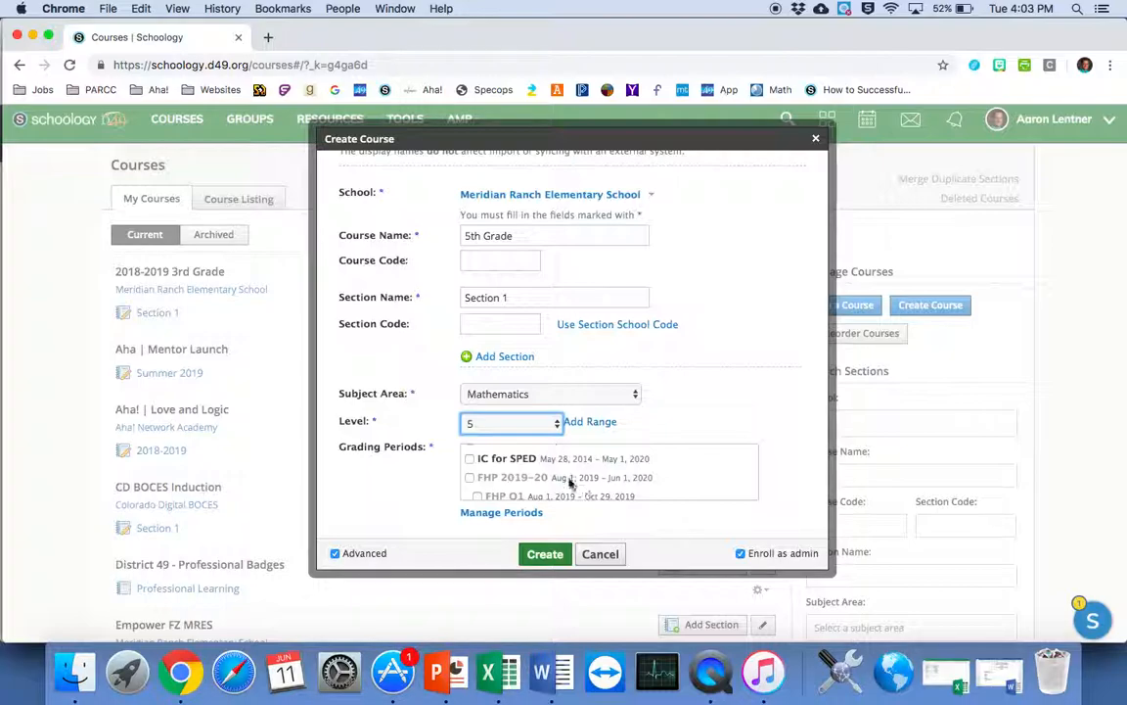
scroll(529, 465, down, 5)
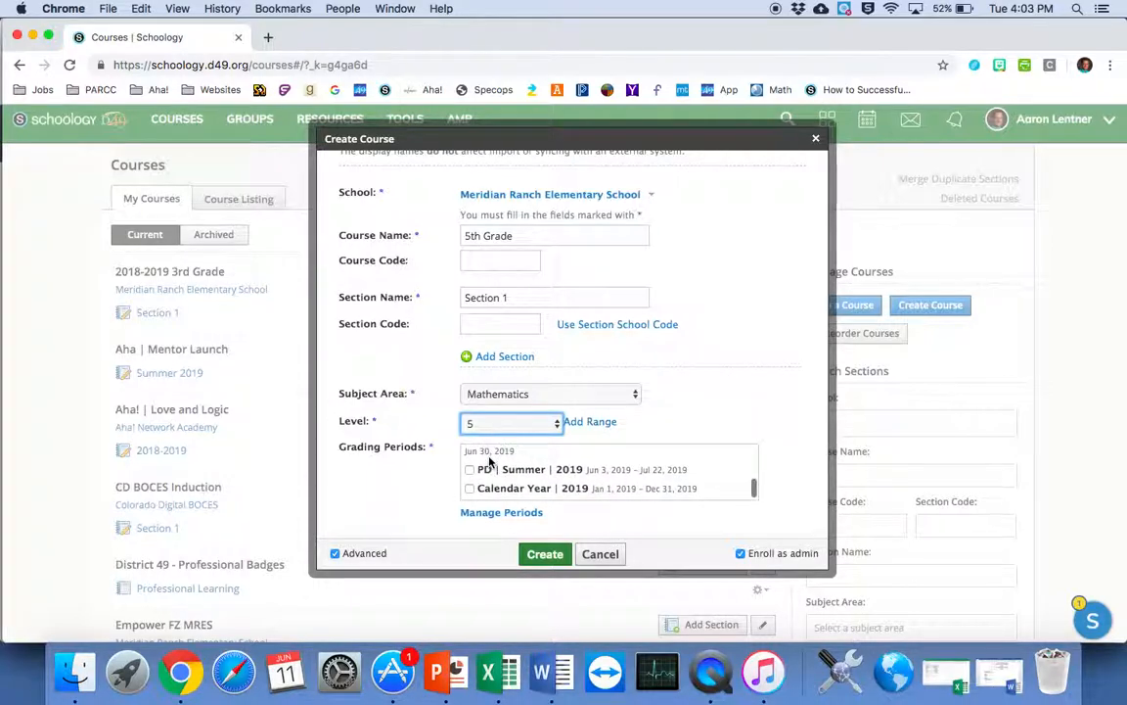
scroll(548, 478, down, 8)
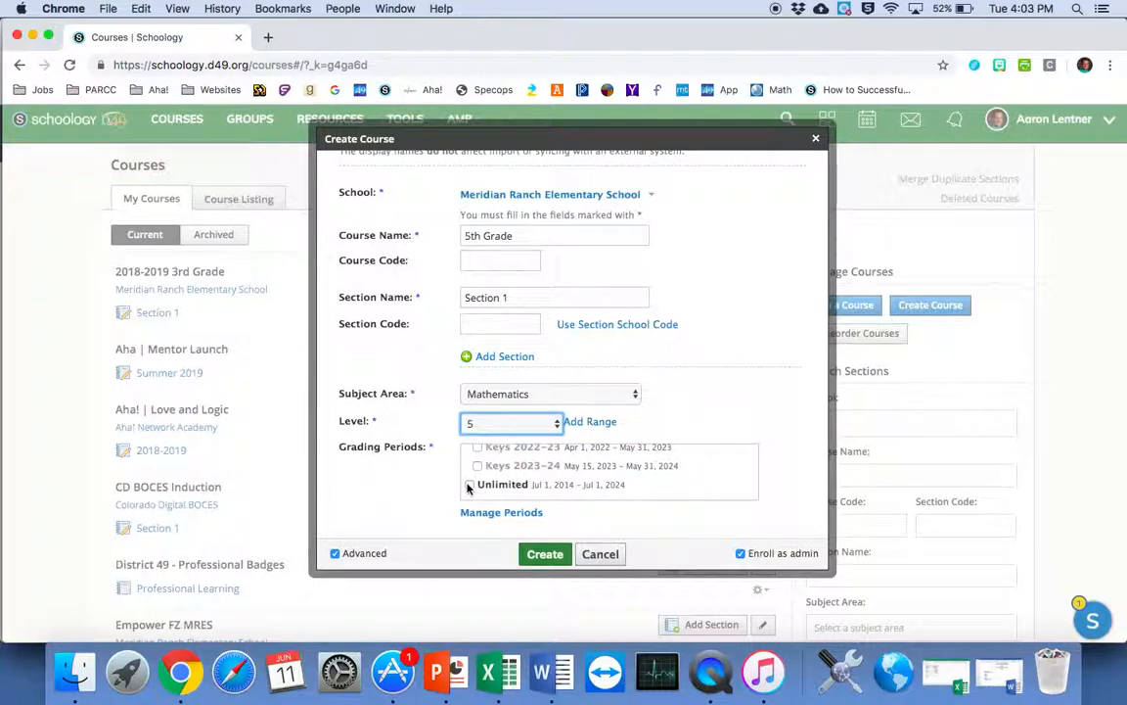
click(470, 486)
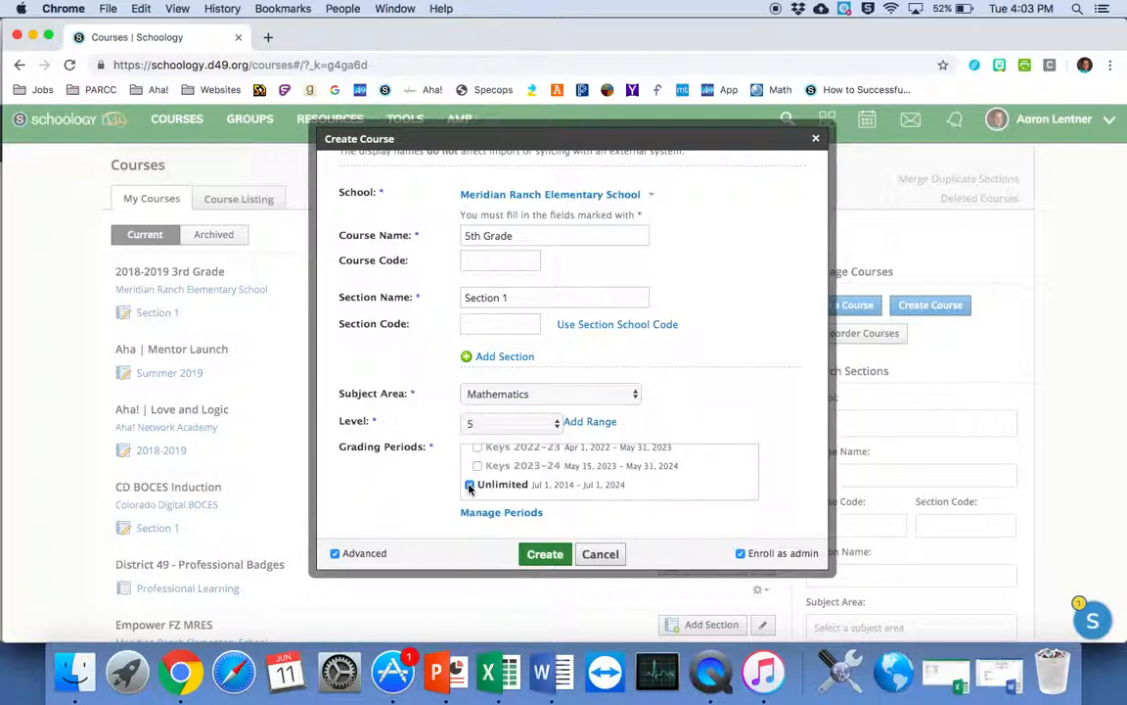
click(544, 554)
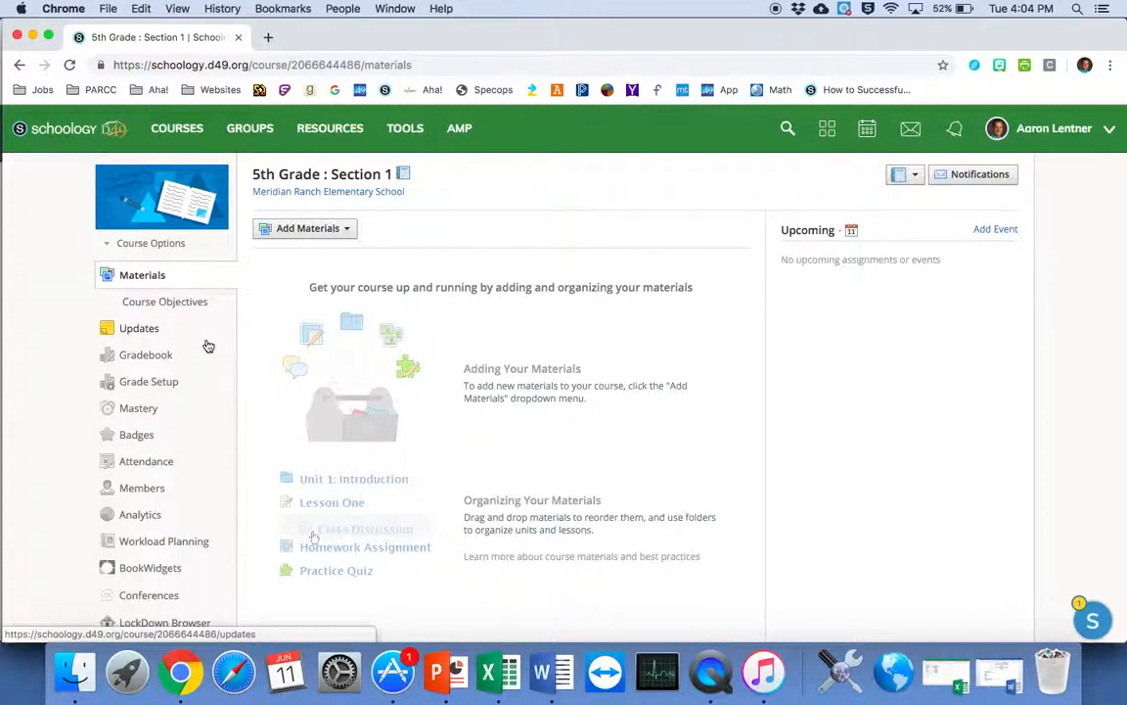
Examine the new course's page, including its picture, course options and the access code used for joining
mouse_move(180, 194)
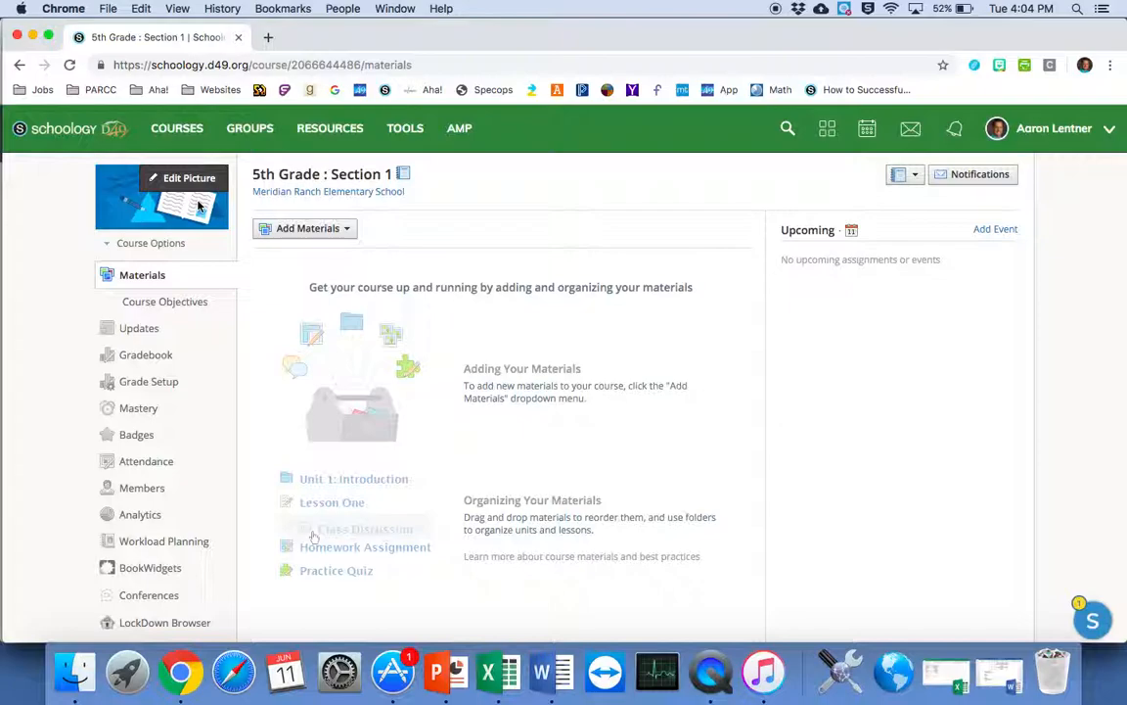
scroll(199, 206, down, 6)
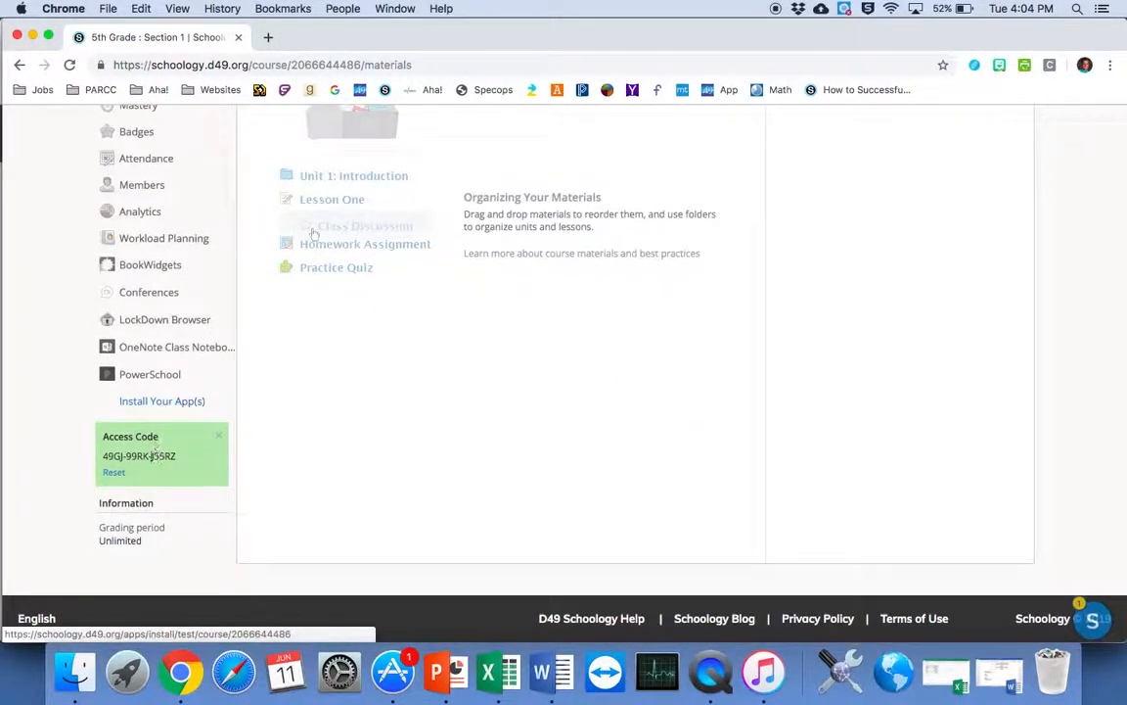
scroll(142, 470, up, 5)
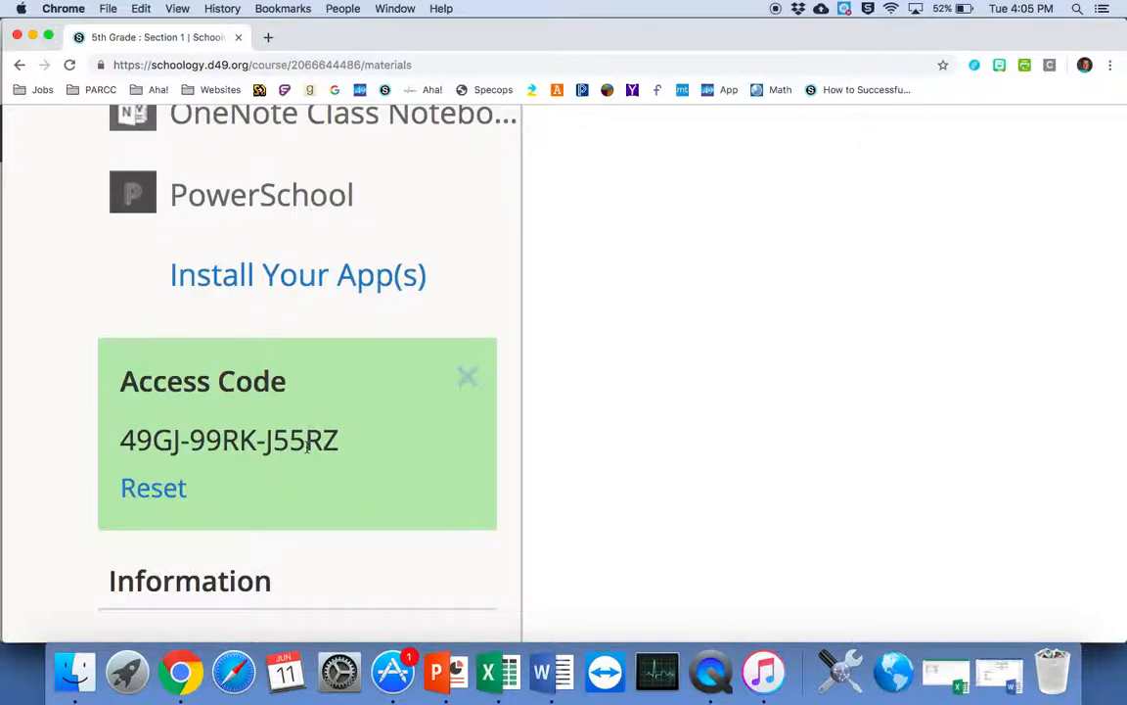
scroll(307, 440, down, 5)
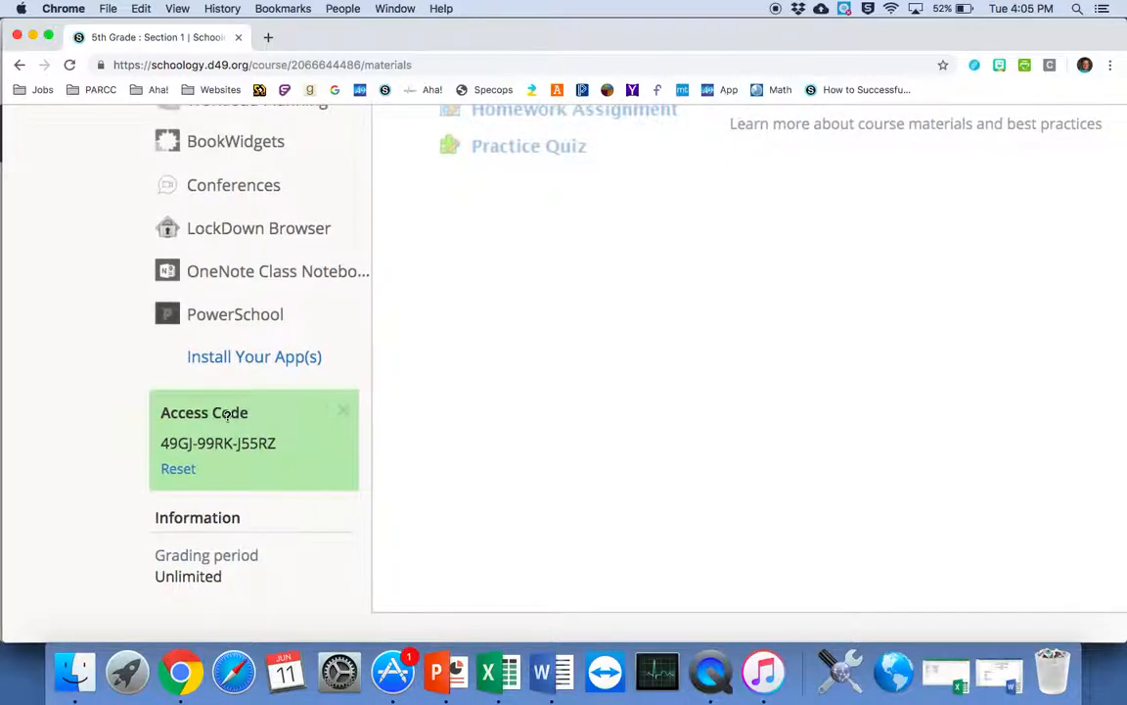
scroll(236, 440, down, 2)
scroll(237, 441, down, 5)
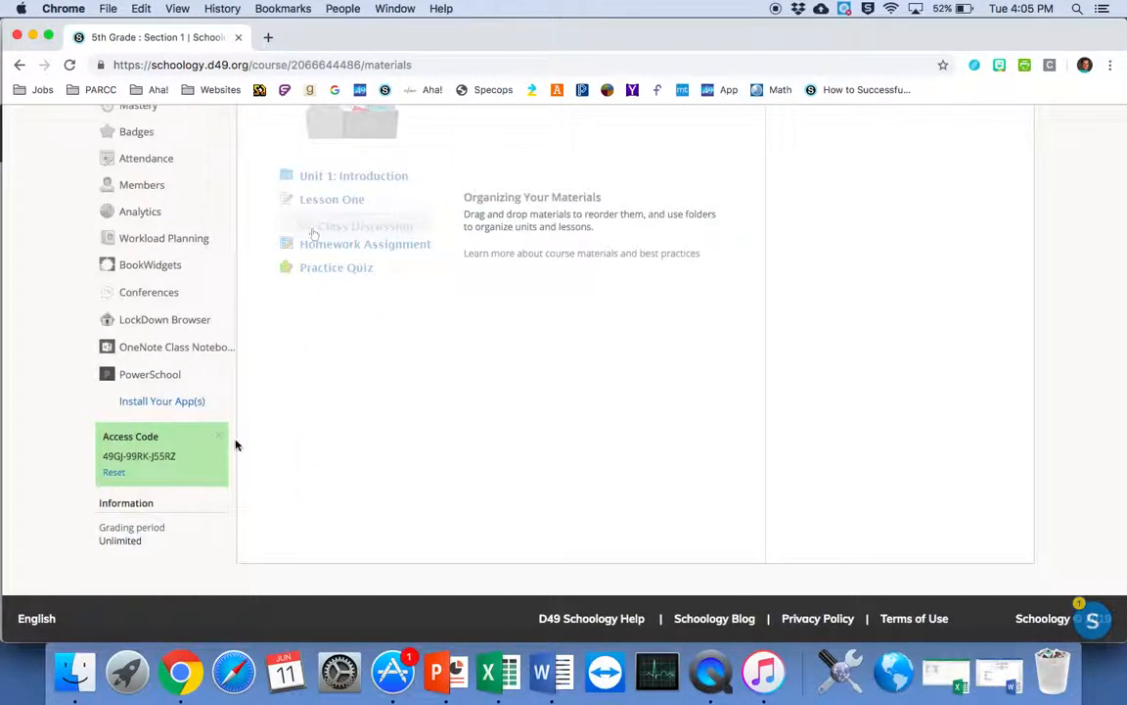
scroll(381, 326, up, 5)
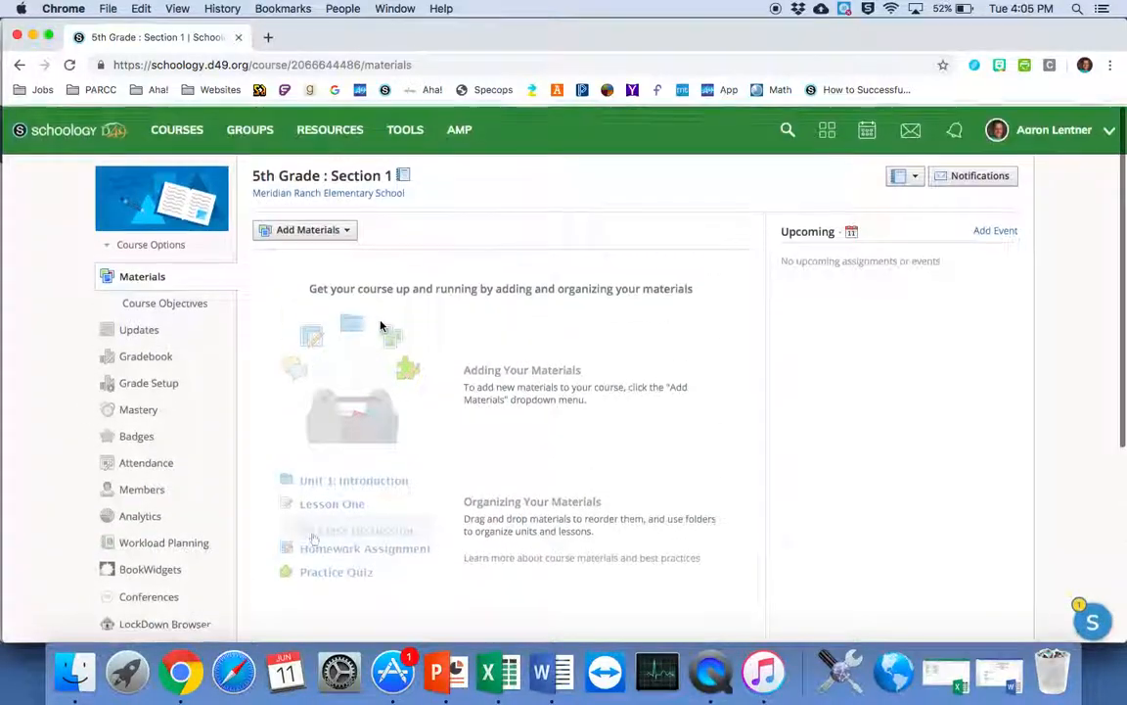
Review the kinds of materials that can be added to the 5th Grade course, including the resource import options
click(326, 236)
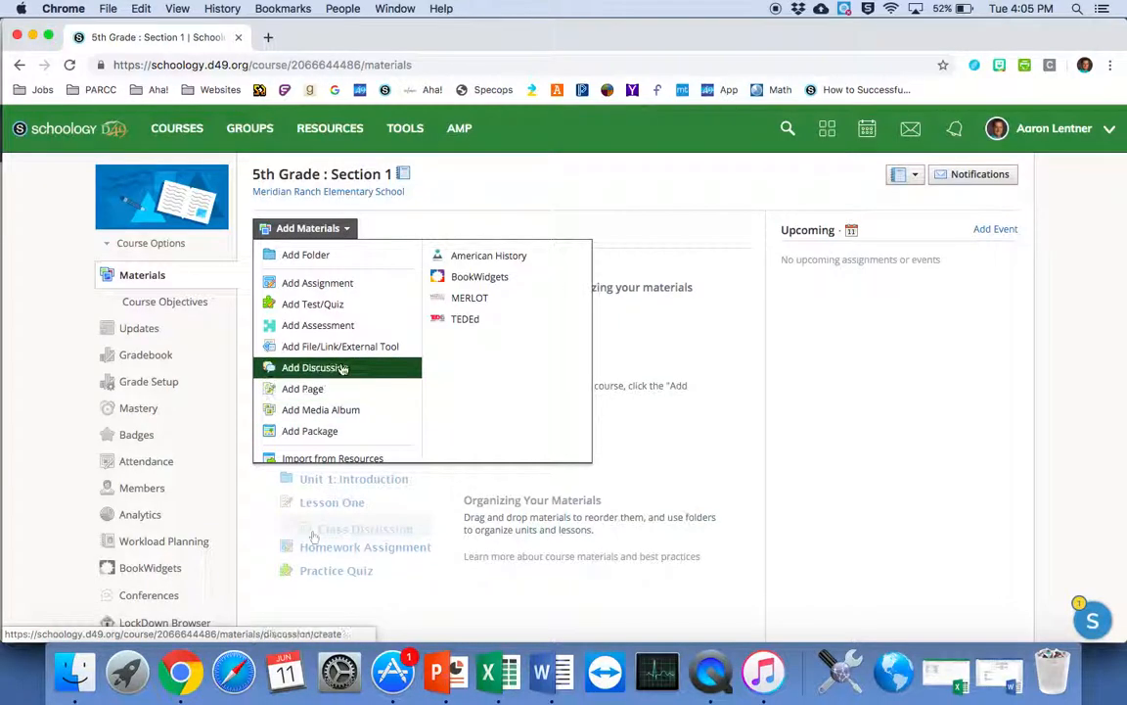
scroll(342, 369, down, 1)
scroll(340, 367, up, 1)
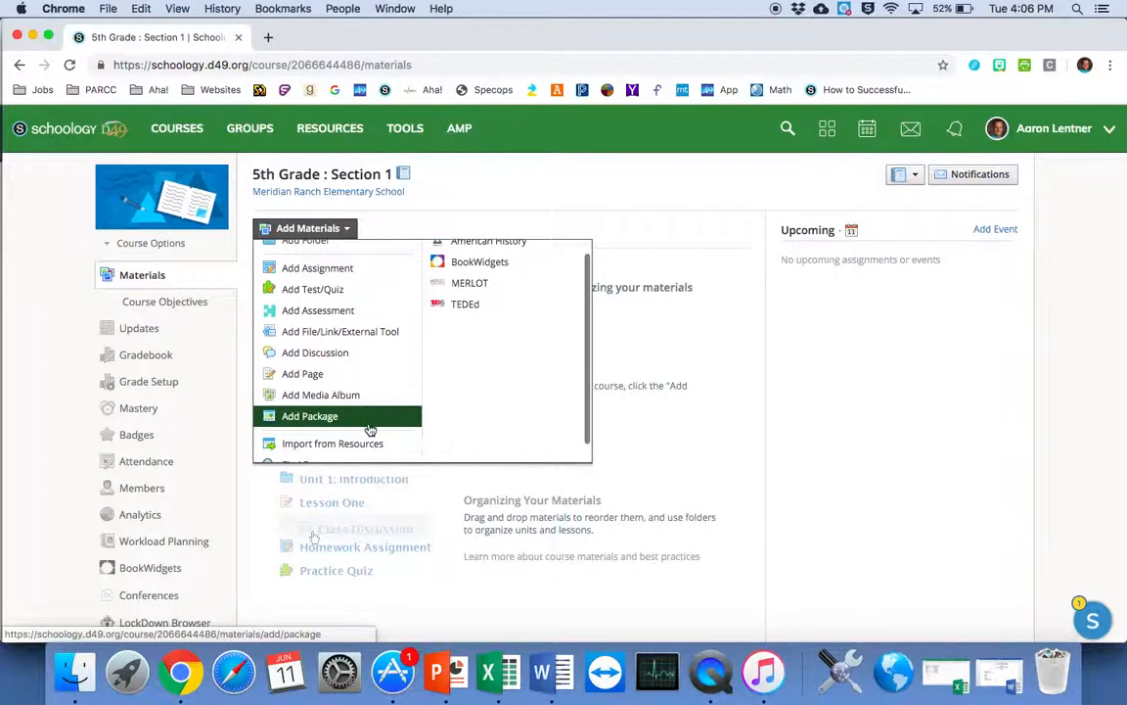
scroll(370, 429, down, 2)
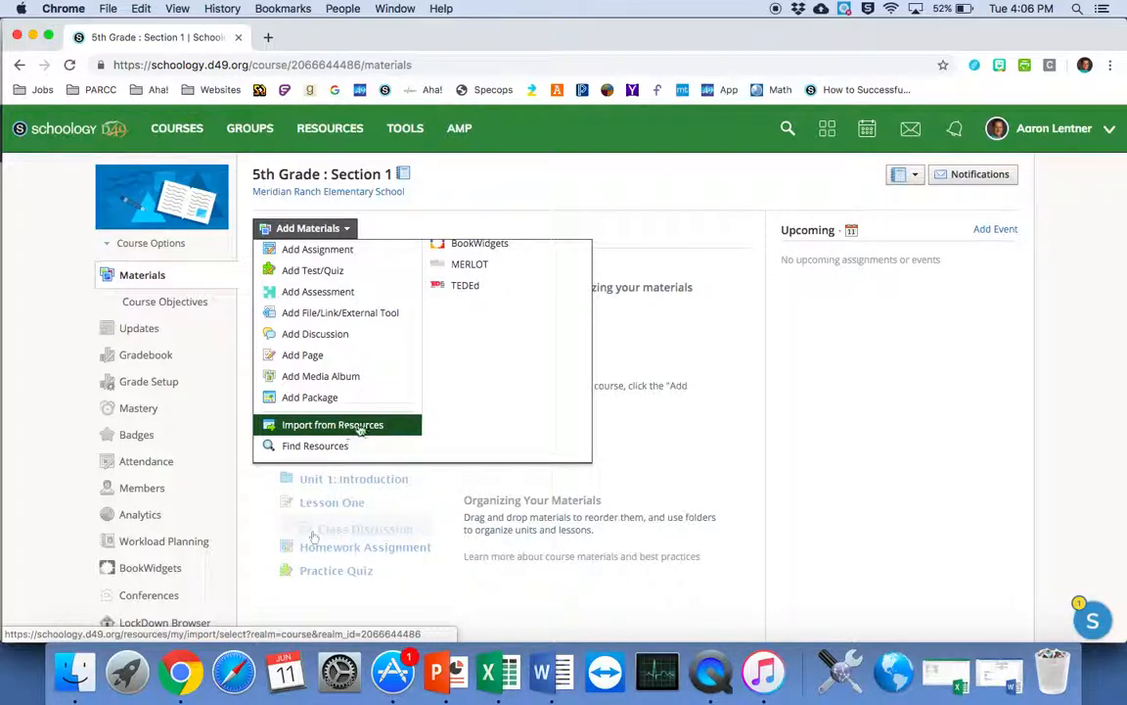
click(353, 445)
scroll(423, 352, up, 2)
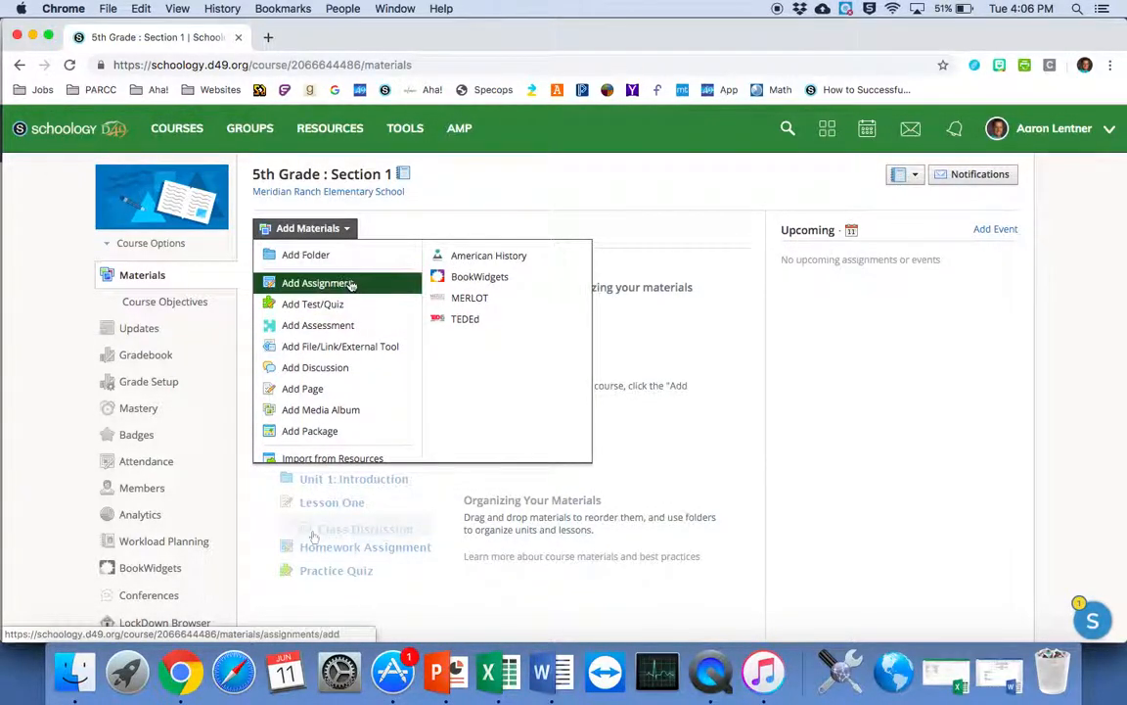
Start a new page titled "Welcome!" in the 5th Grade course with the body text "Welcome to the class!"
click(313, 392)
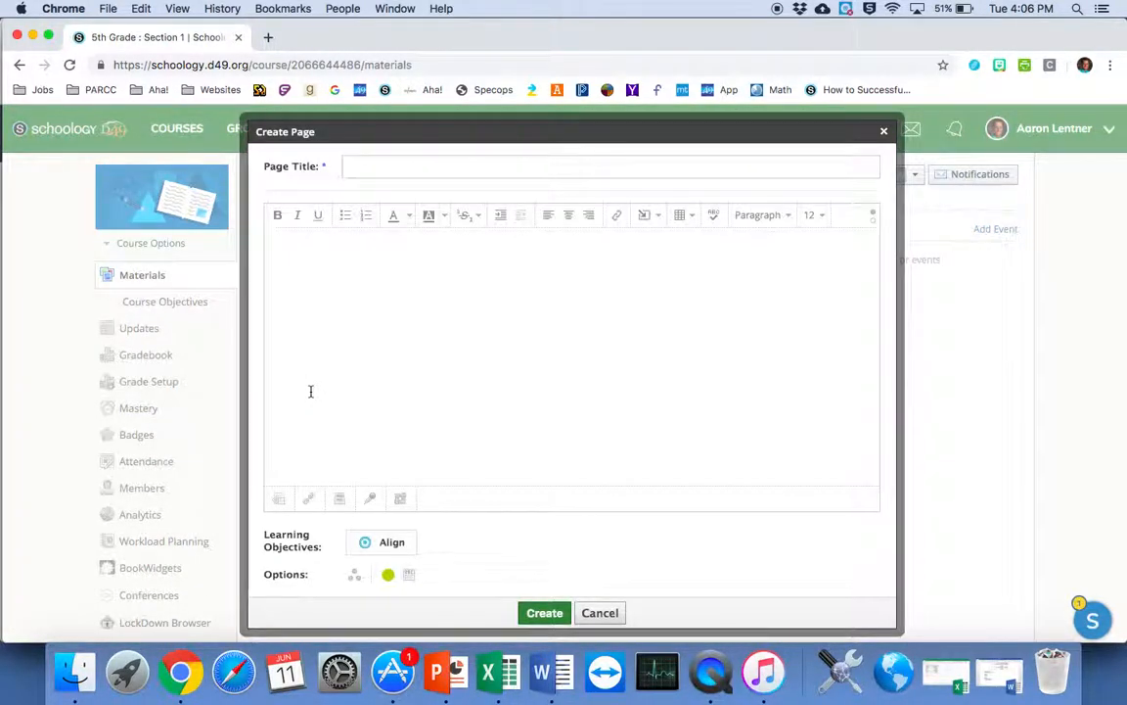
text(Welcome!)
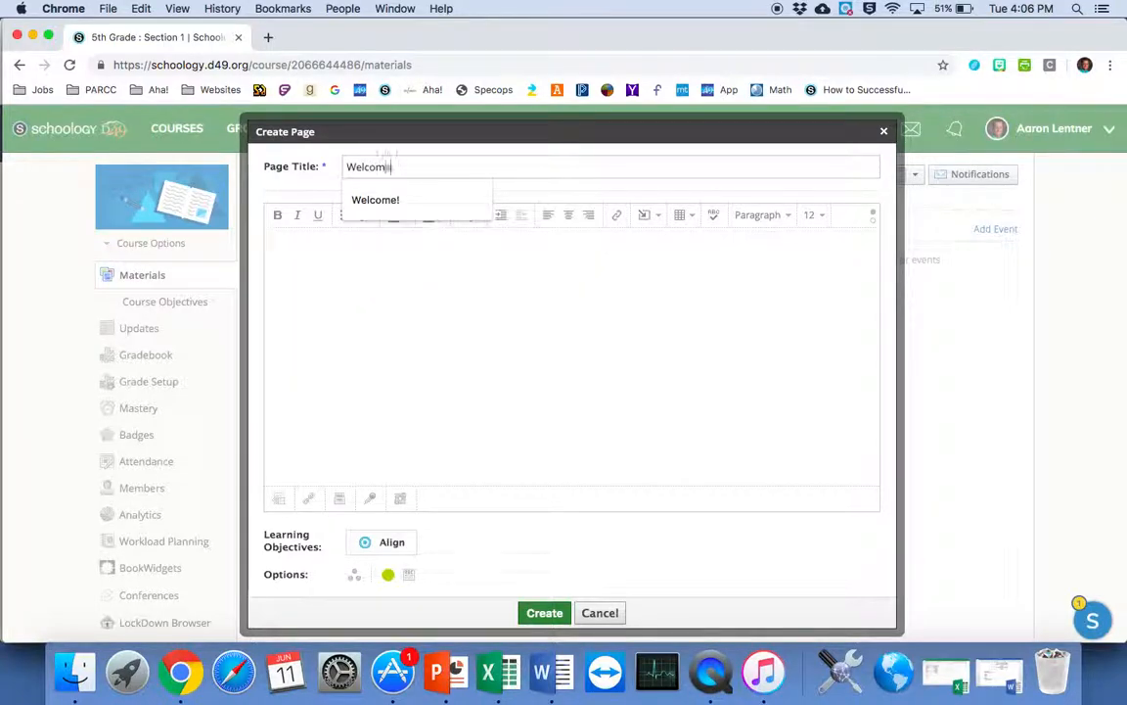
click(369, 417)
text(We)
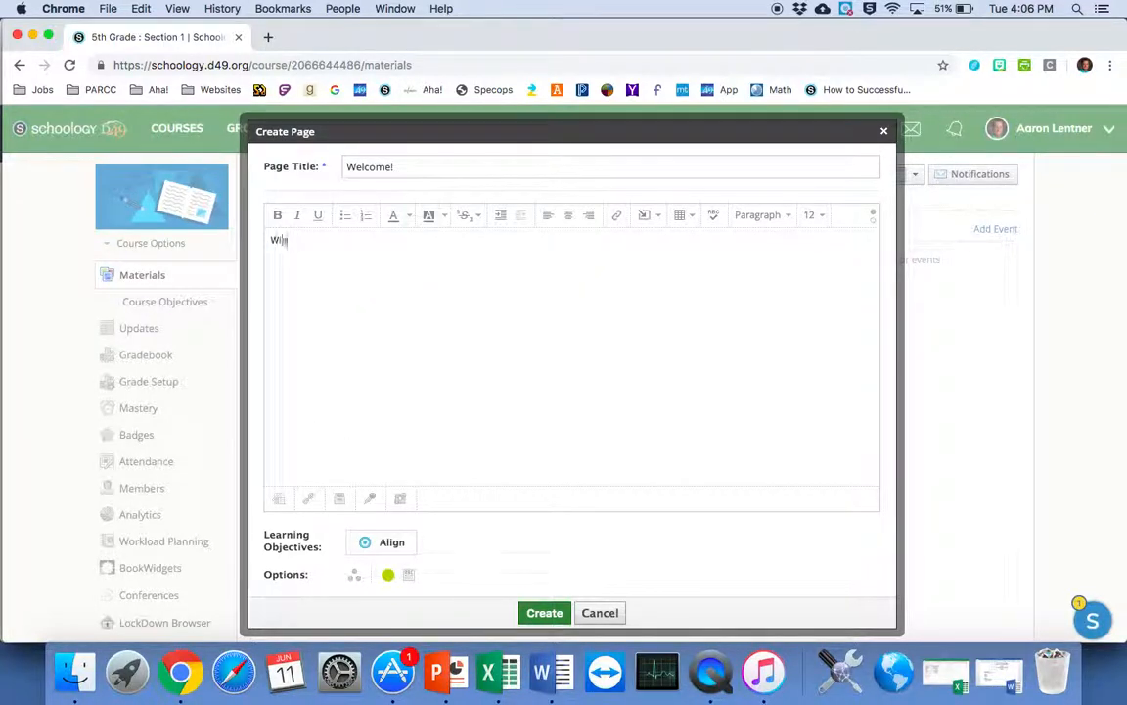
text(lcome to the class!)
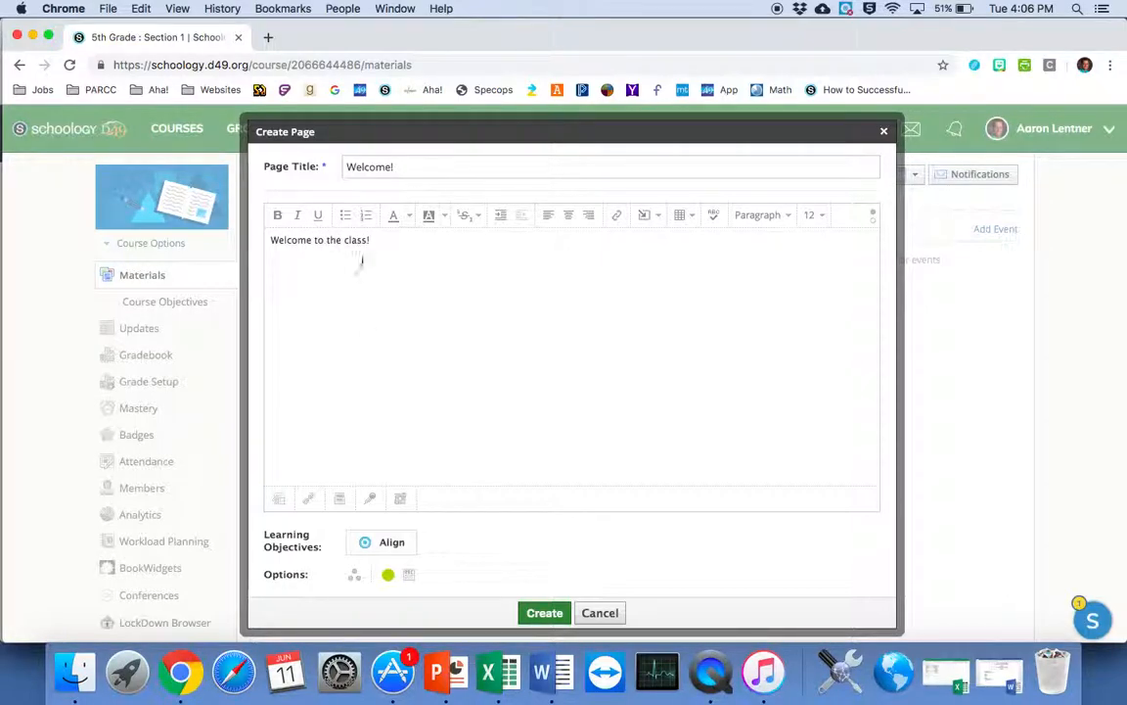
Set the page's welcome text to size 16 and create the page
drag(370, 239, 268, 240)
click(825, 217)
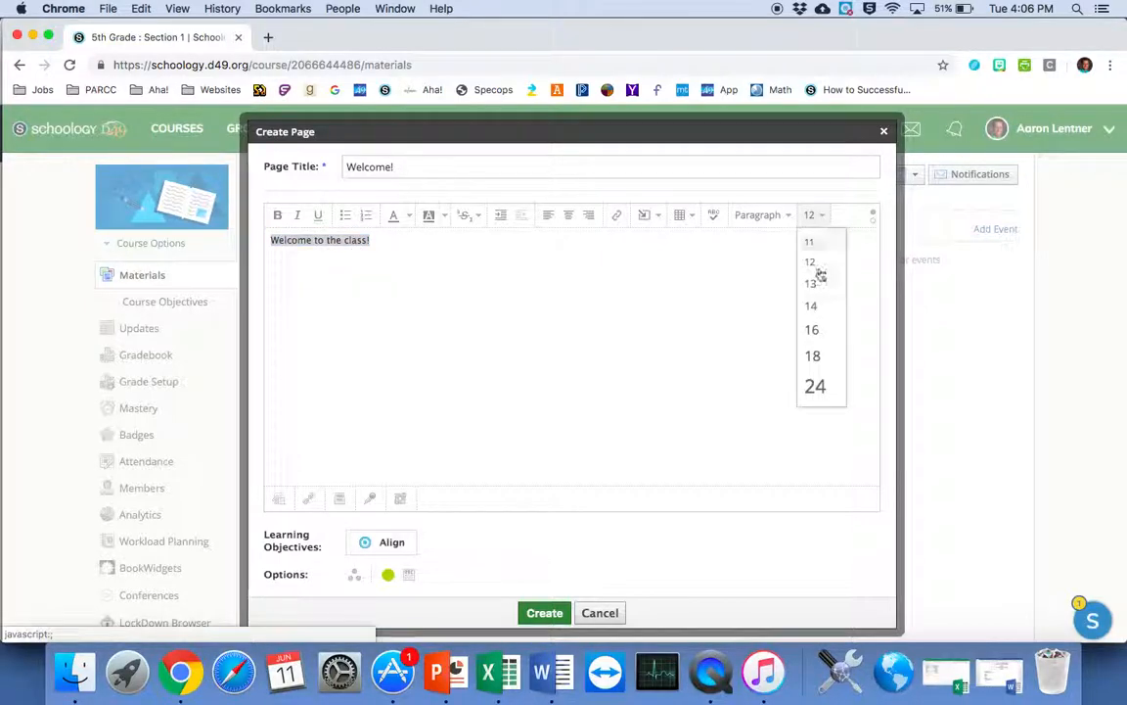
click(812, 330)
click(565, 304)
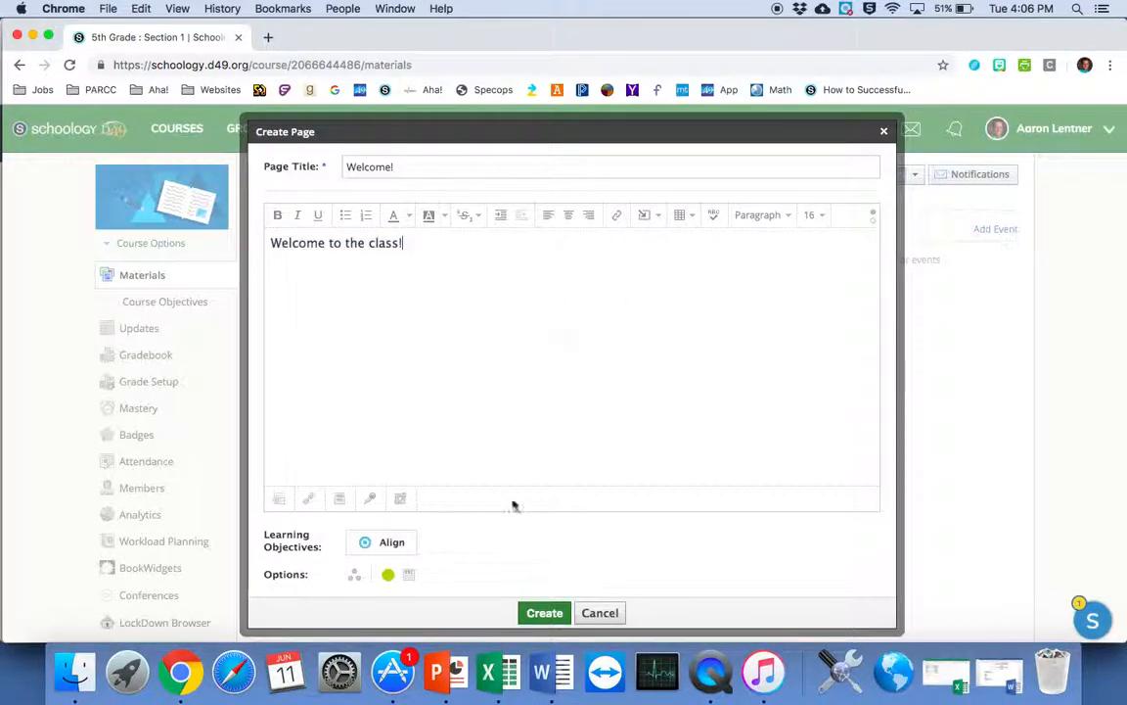
click(541, 613)
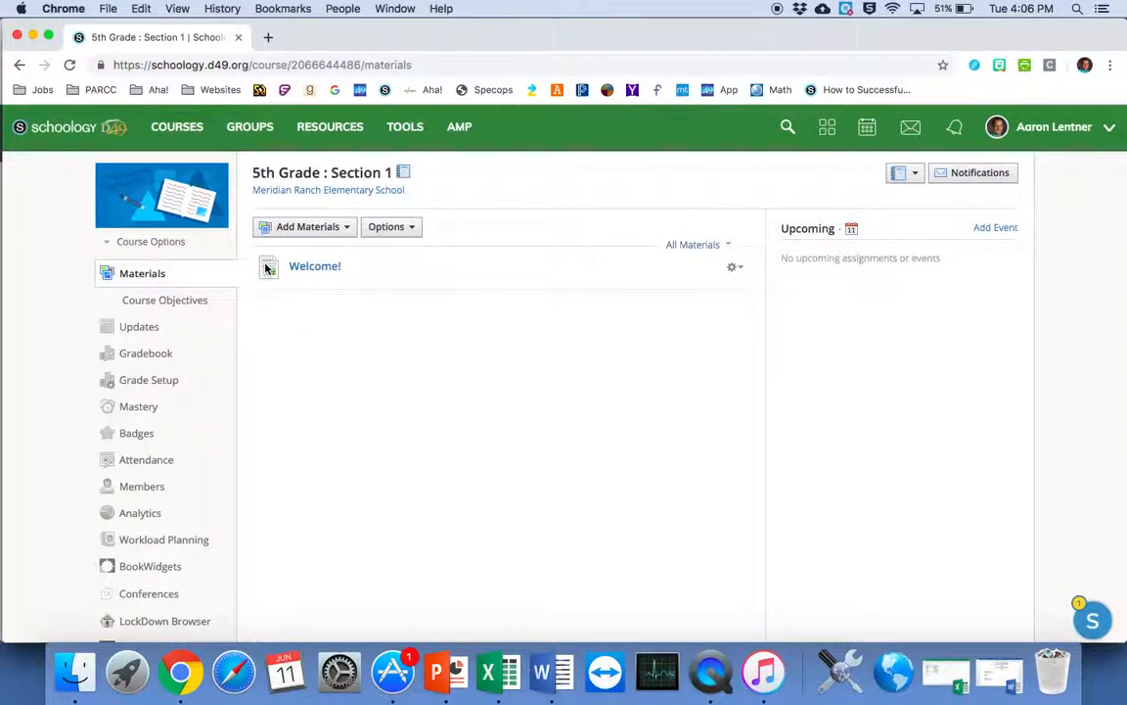
View the finished Welcome! page and return to the 5th Grade course materials
scroll(264, 269, up, 5)
scroll(266, 269, down, 5)
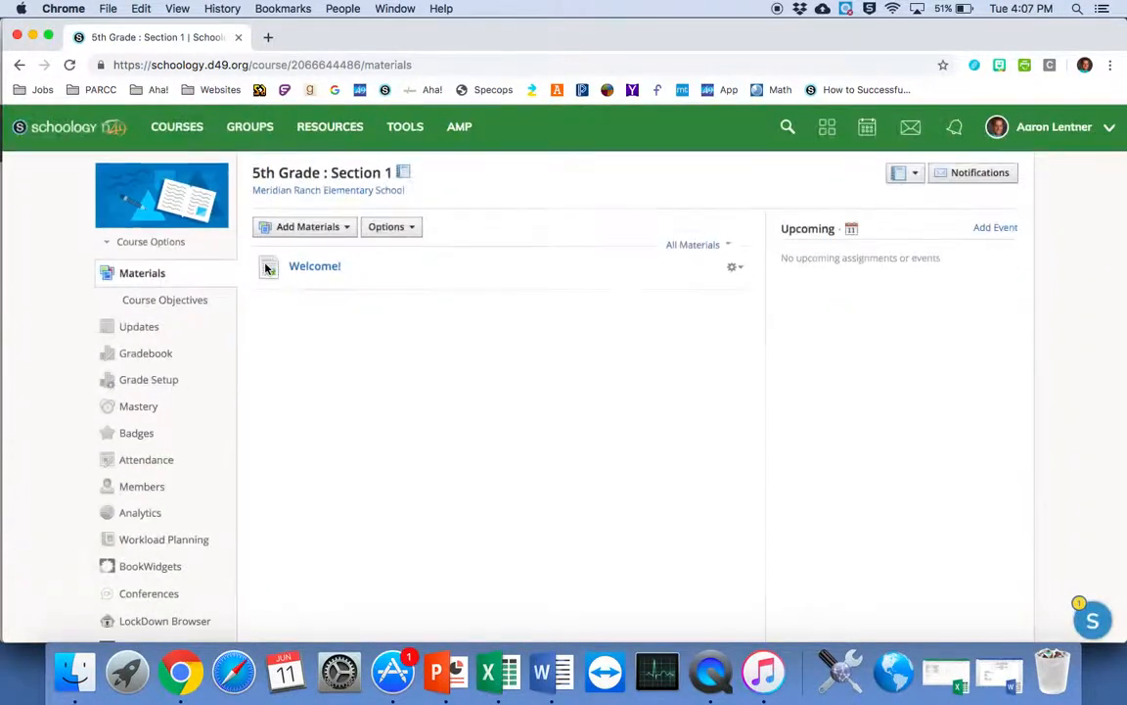
click(316, 273)
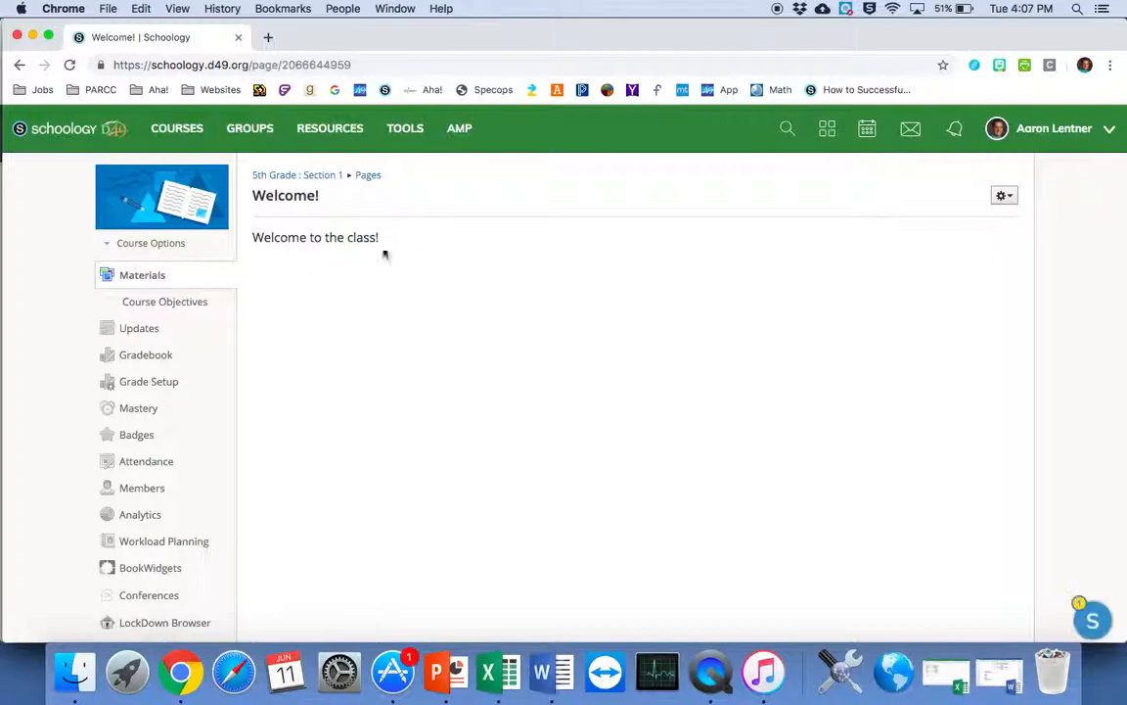
click(333, 177)
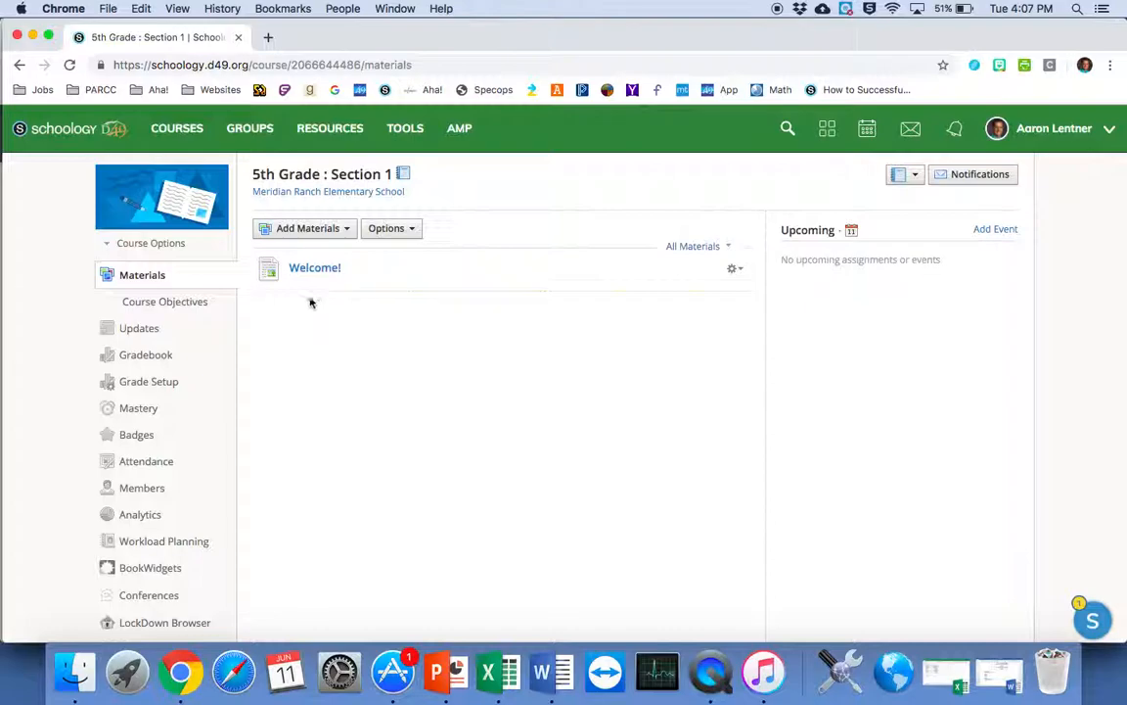
Start a new discussion titled "Introduction" with the description "Please introduce yourself to the class."
click(336, 231)
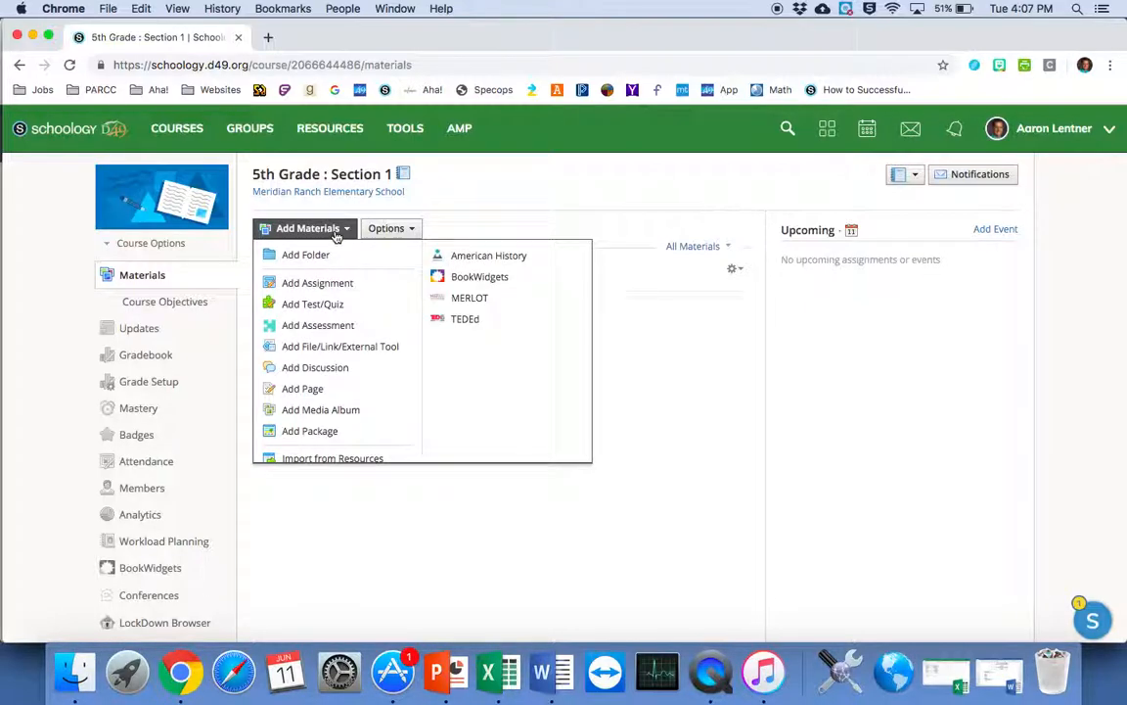
click(356, 369)
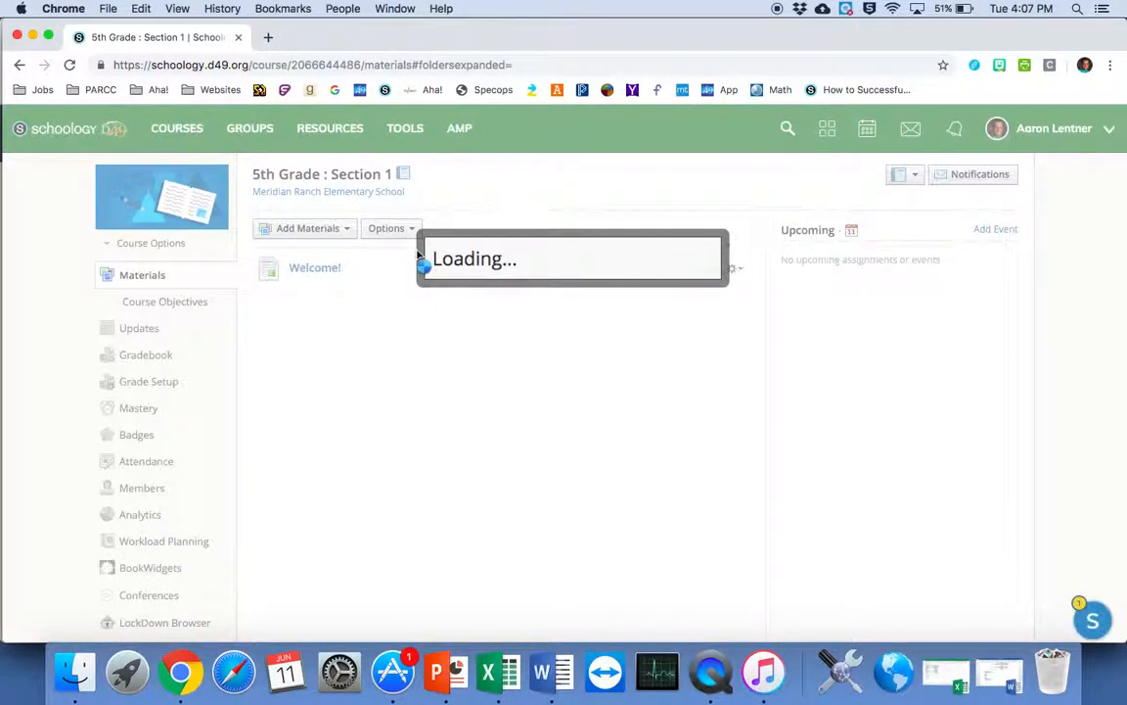
text(Introduction)
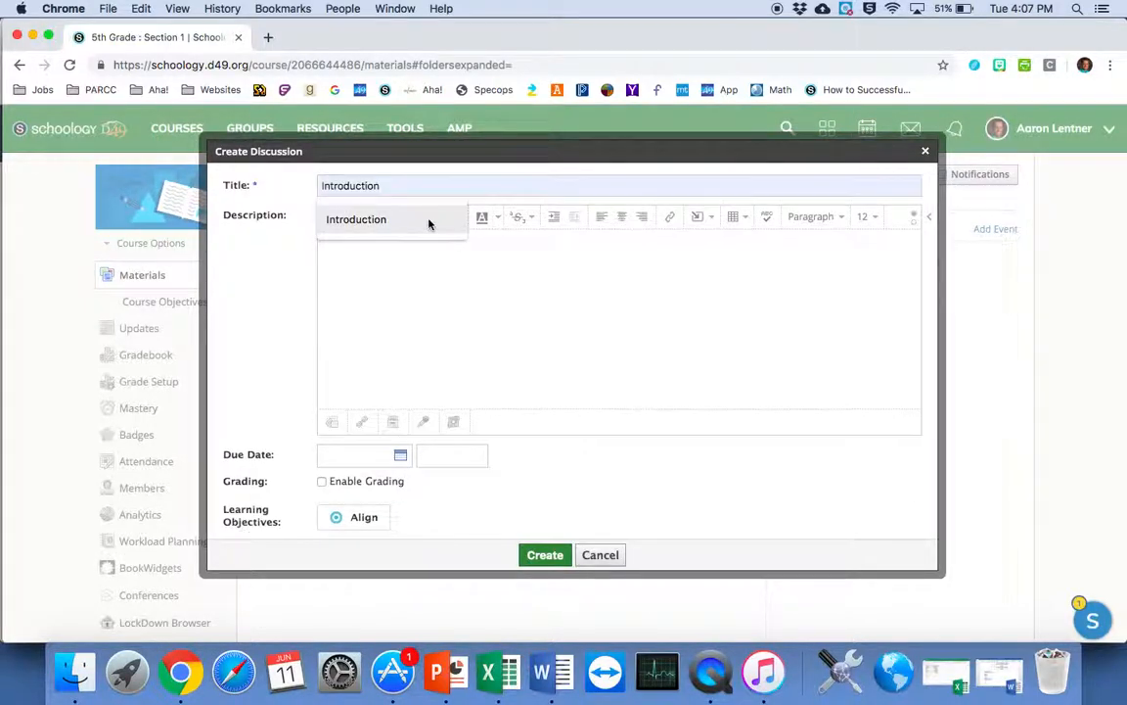
click(428, 222)
click(419, 266)
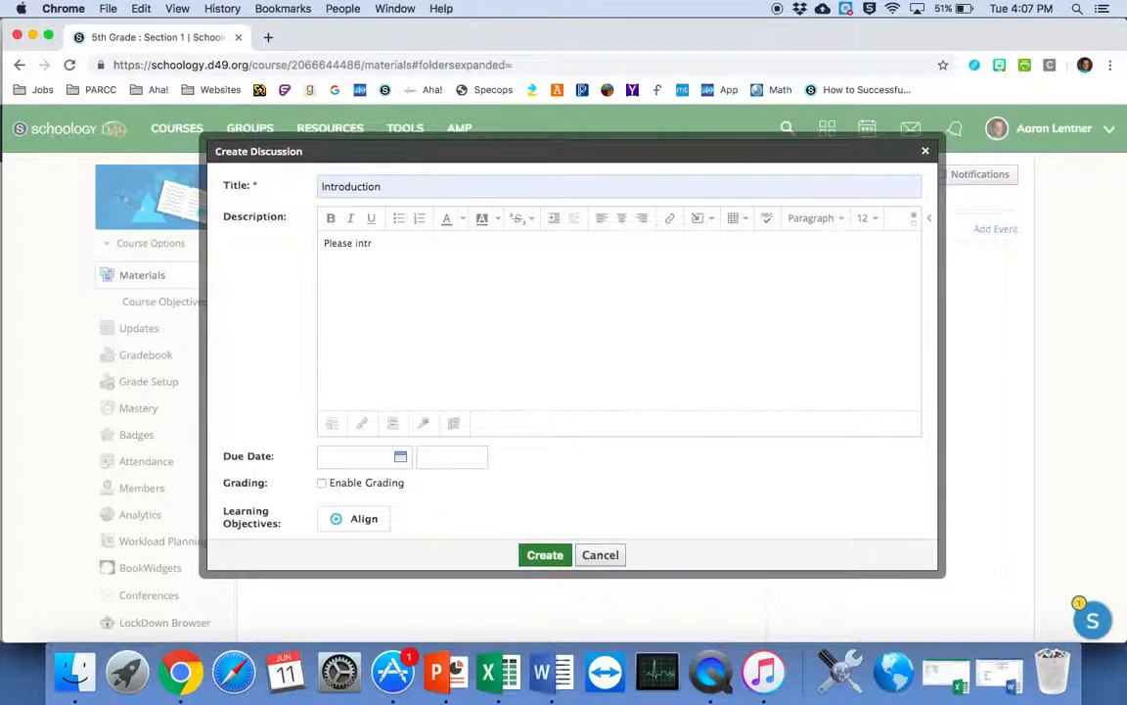
key(BackSpace)
key(BackSpace)
text(duce your)
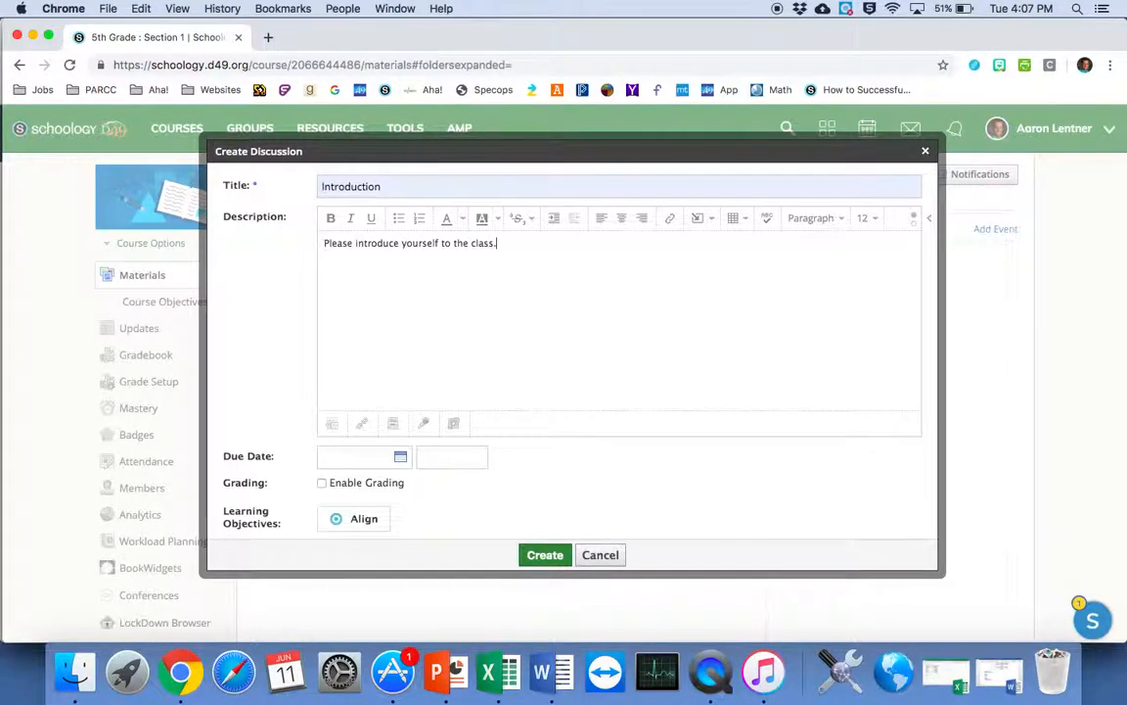
Set the discussion's description text to size 16 and create the discussion
triple_click(445, 243)
click(868, 217)
click(865, 335)
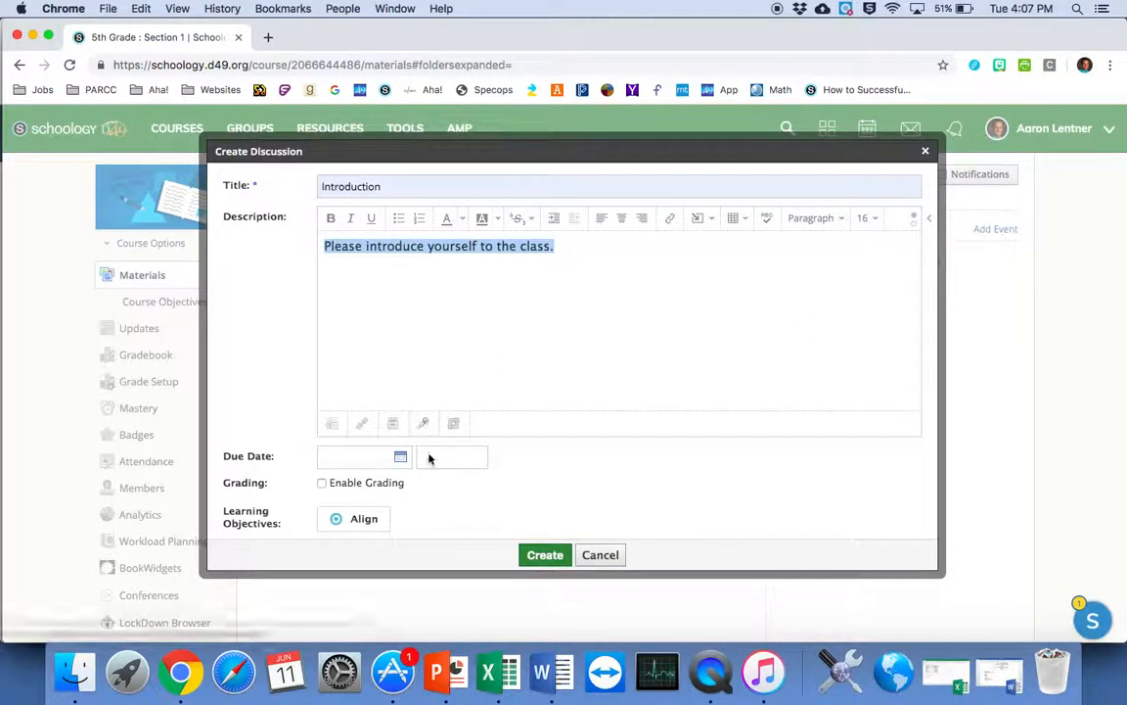
click(537, 556)
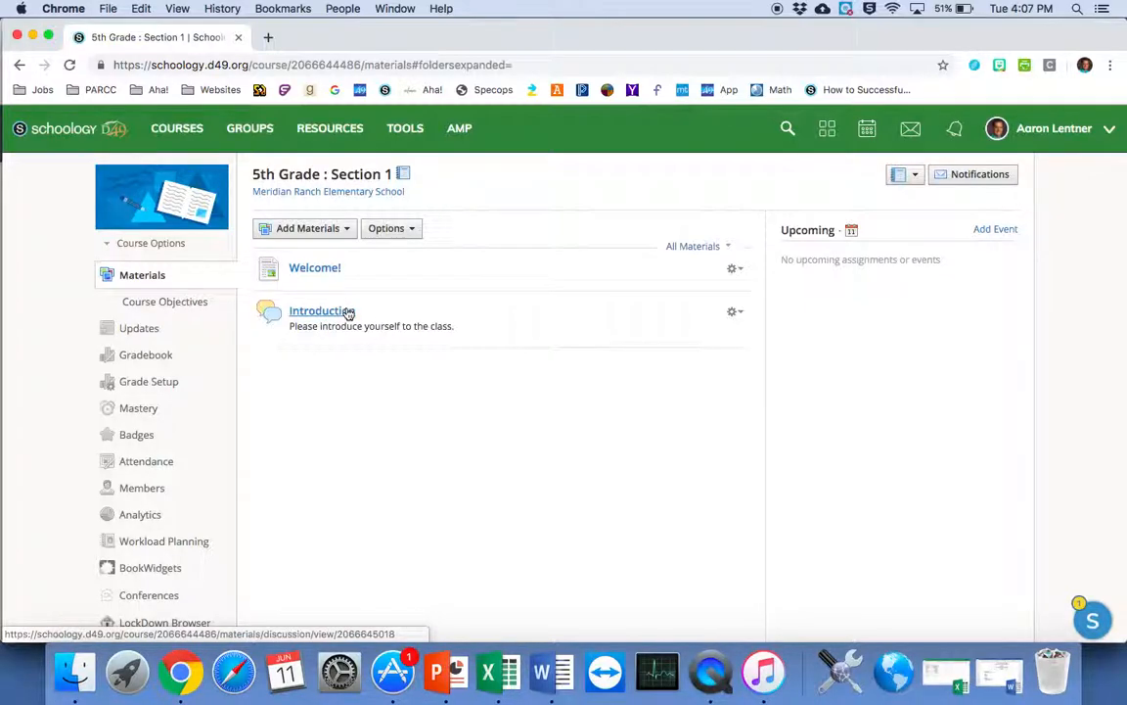
Review the management options available for the Welcome! page and for the Introduction discussion
click(313, 267)
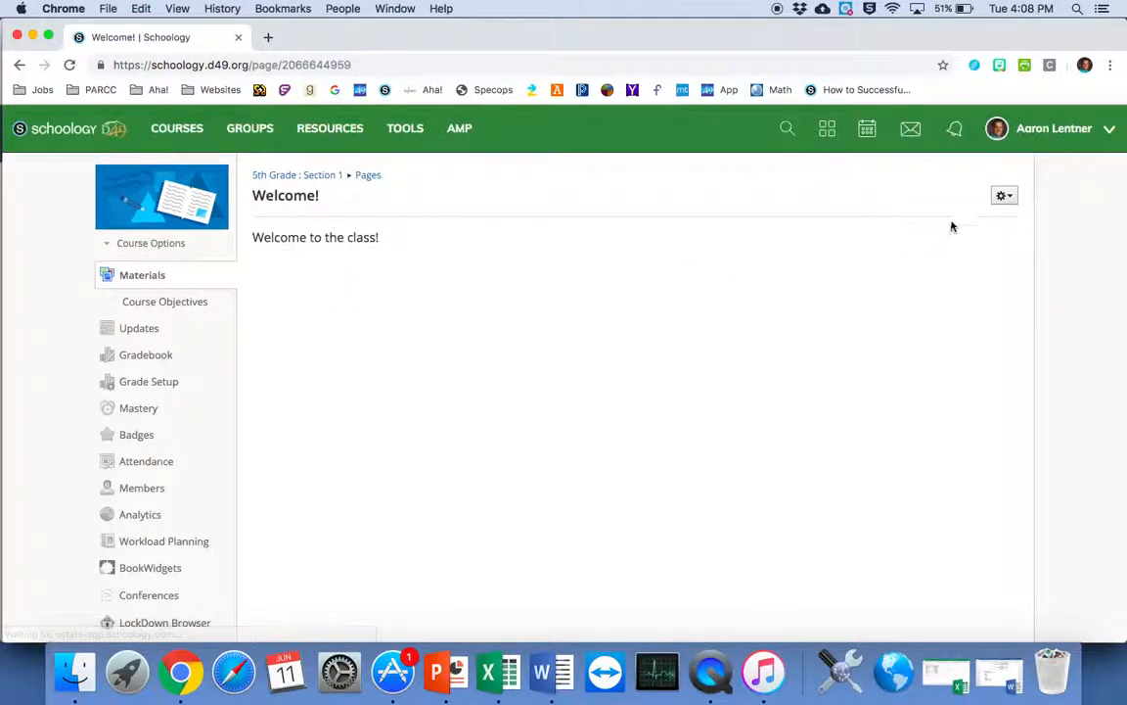
click(1008, 196)
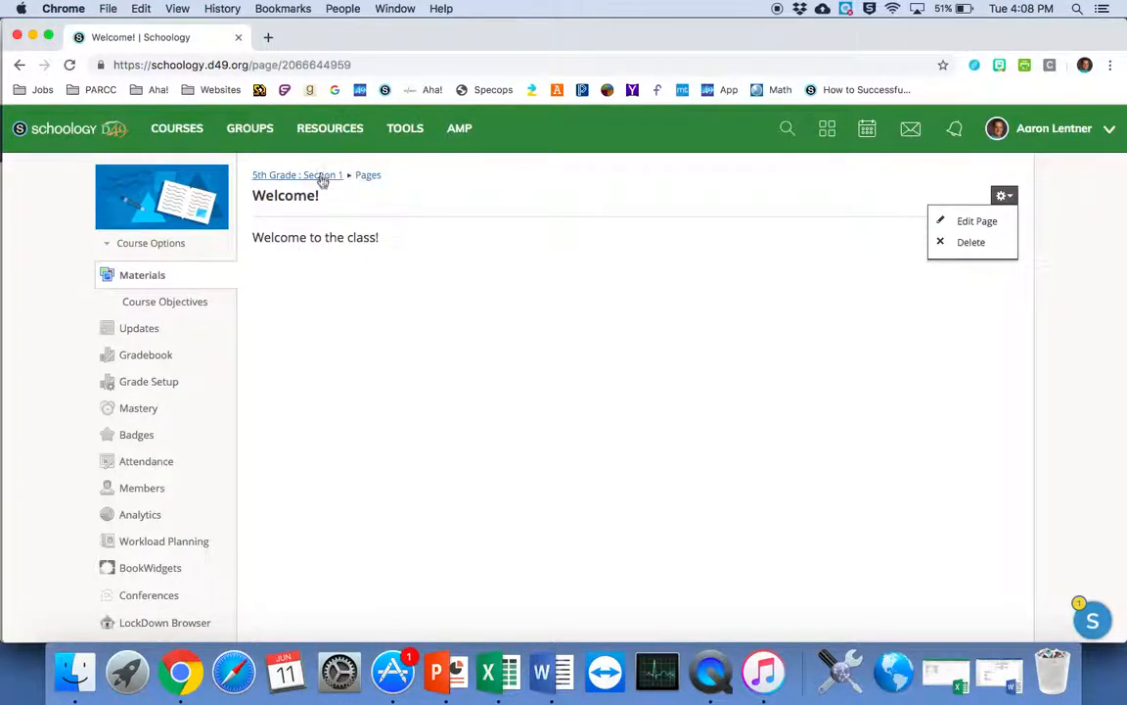
click(368, 175)
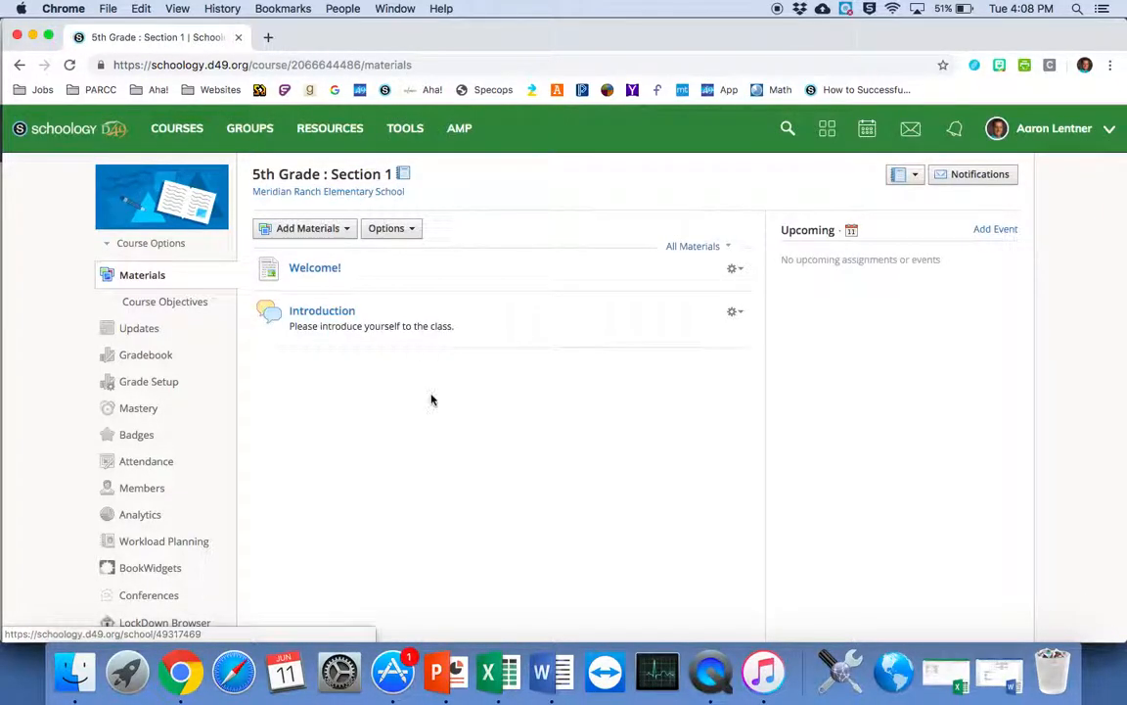
click(734, 311)
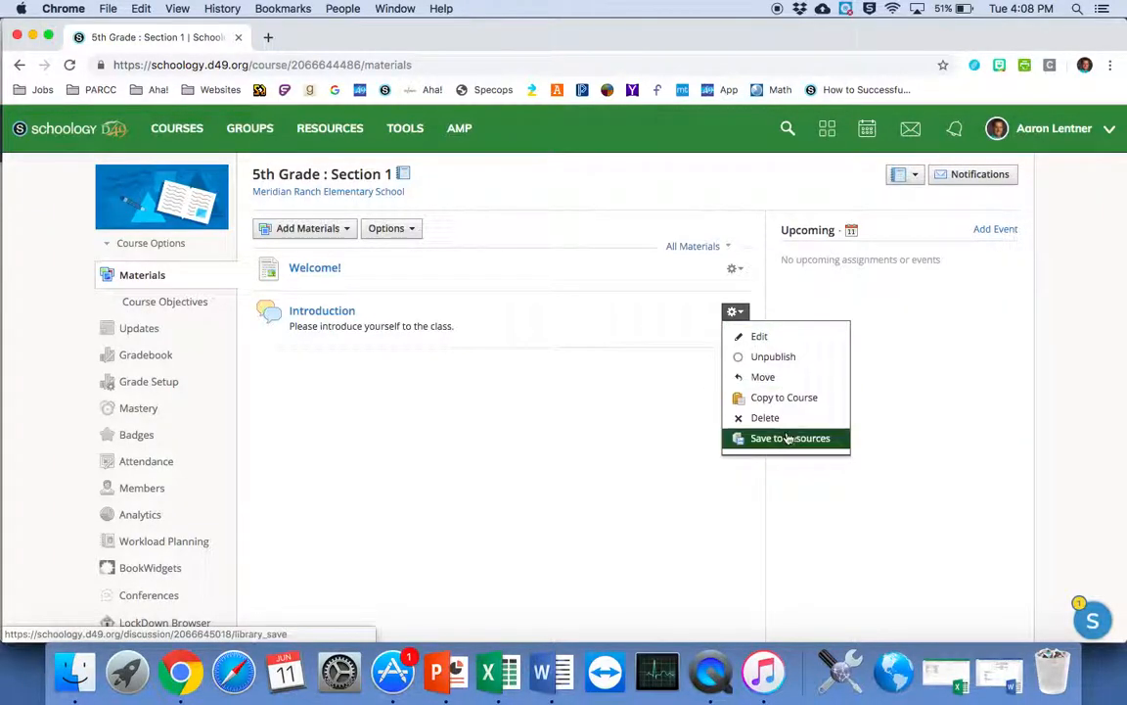
click(492, 410)
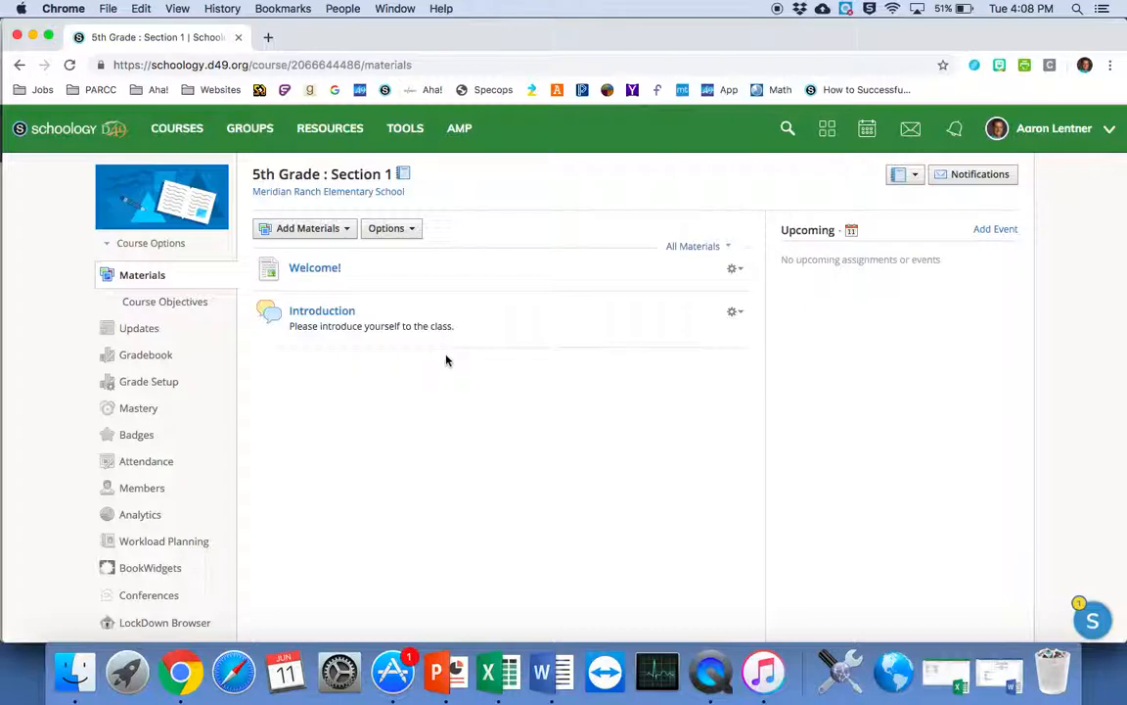
Examine the new assignment form, including its category, grading period and scale/rubric choices, and leave it without creating an assignment
click(310, 232)
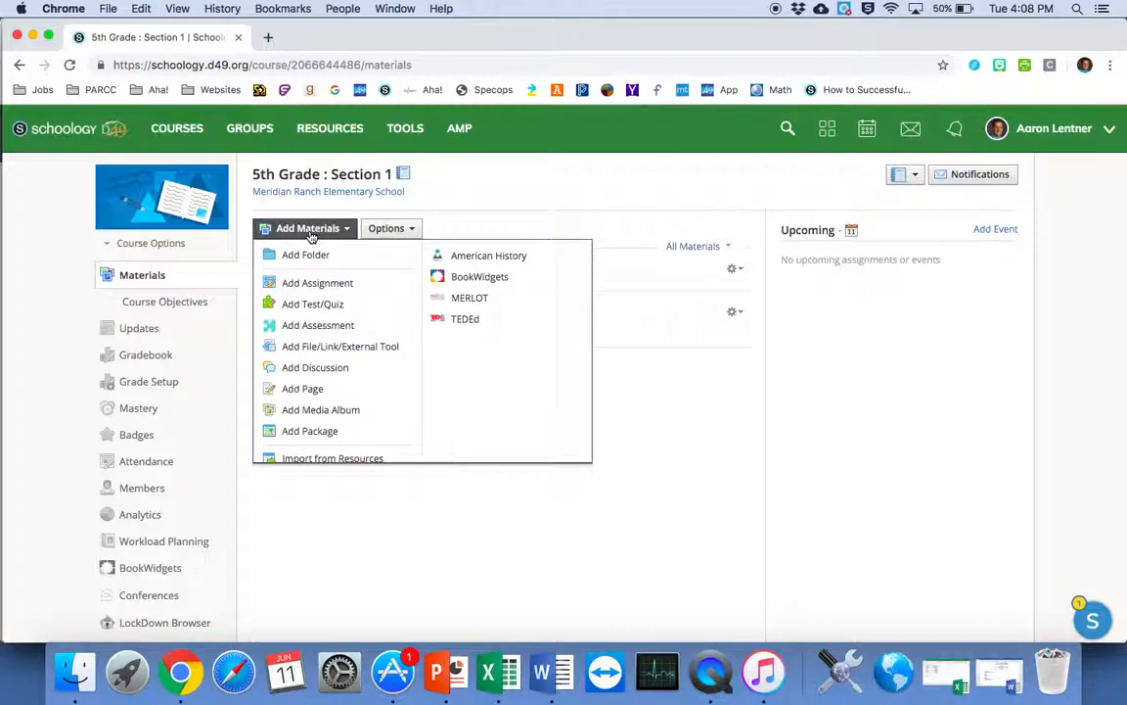
click(326, 284)
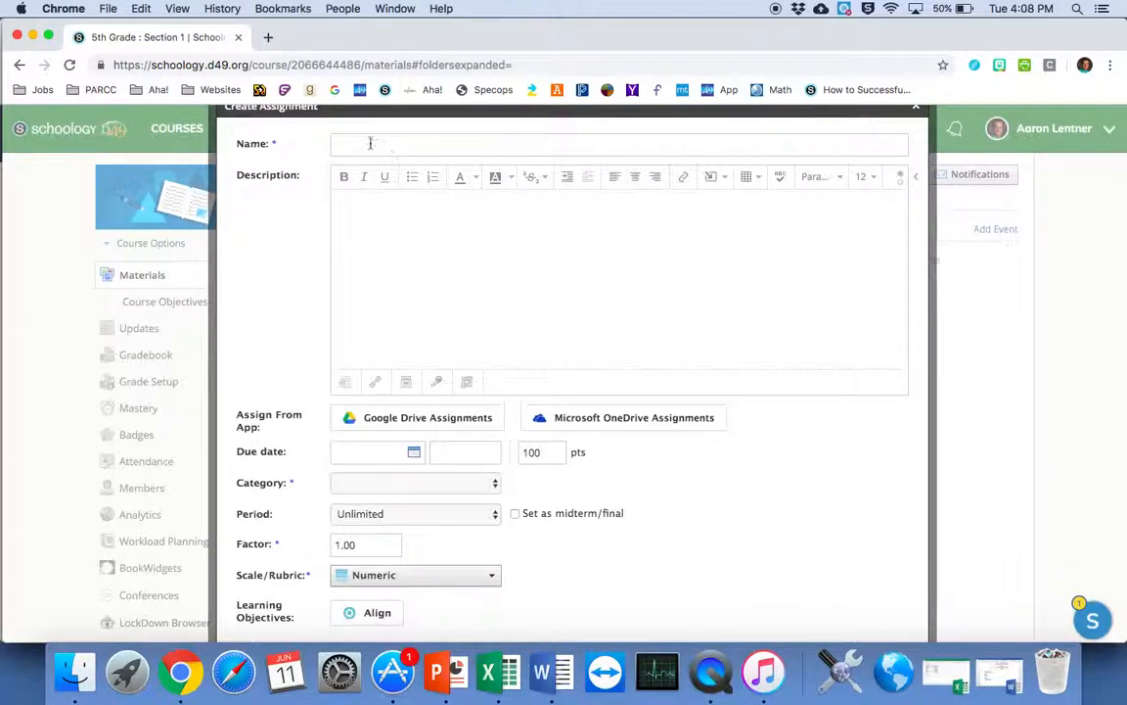
click(442, 345)
scroll(428, 512, down, 2)
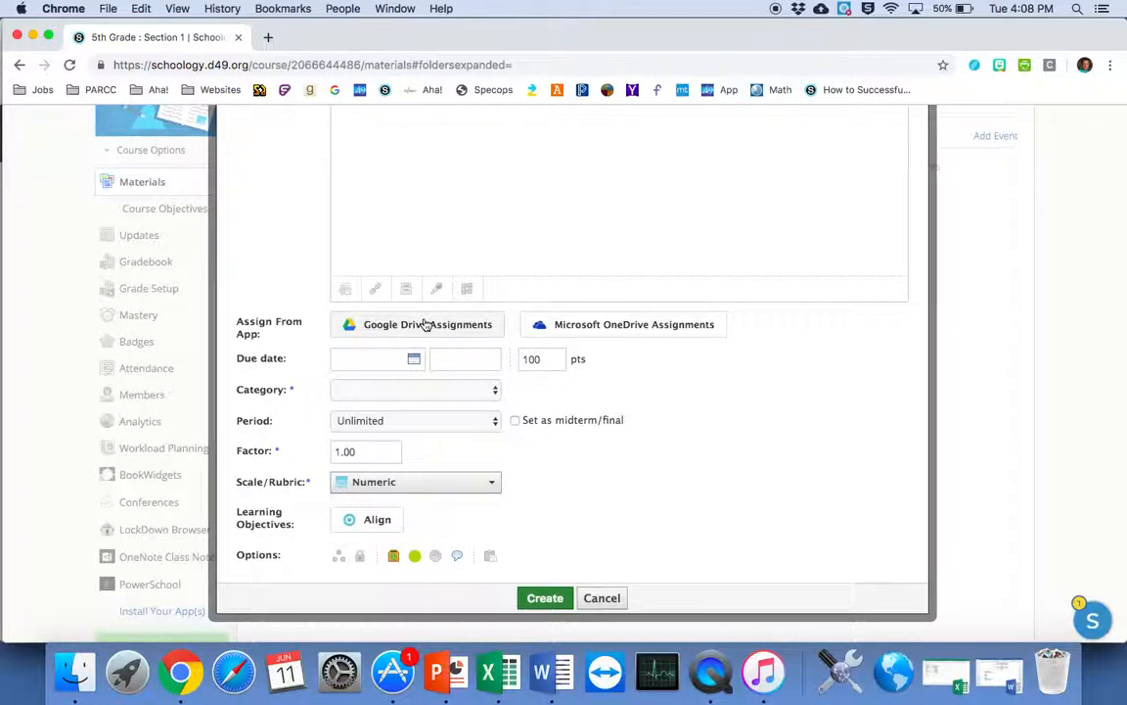
click(435, 390)
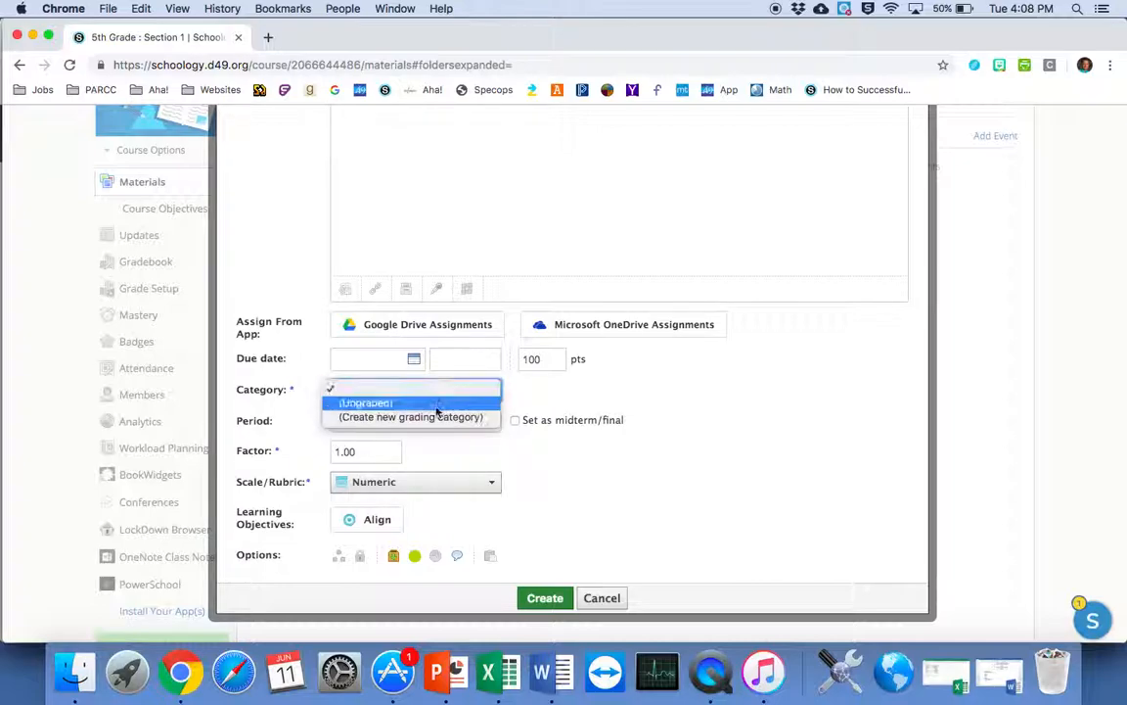
click(642, 432)
click(384, 423)
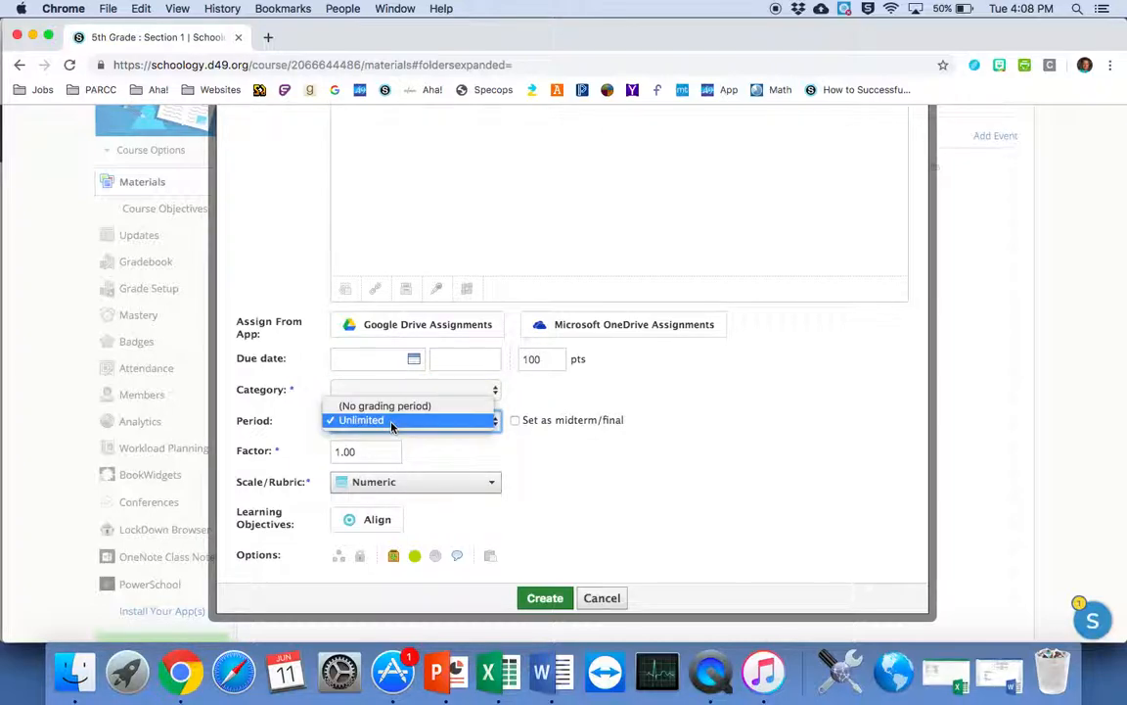
click(438, 486)
click(437, 487)
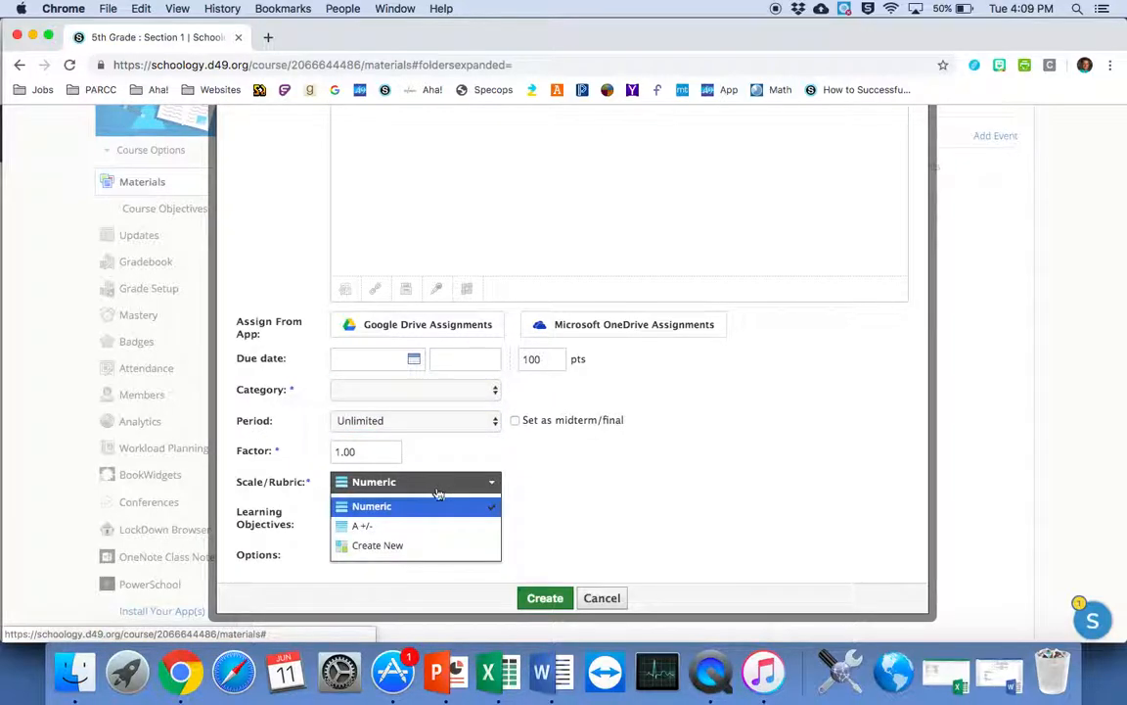
click(438, 509)
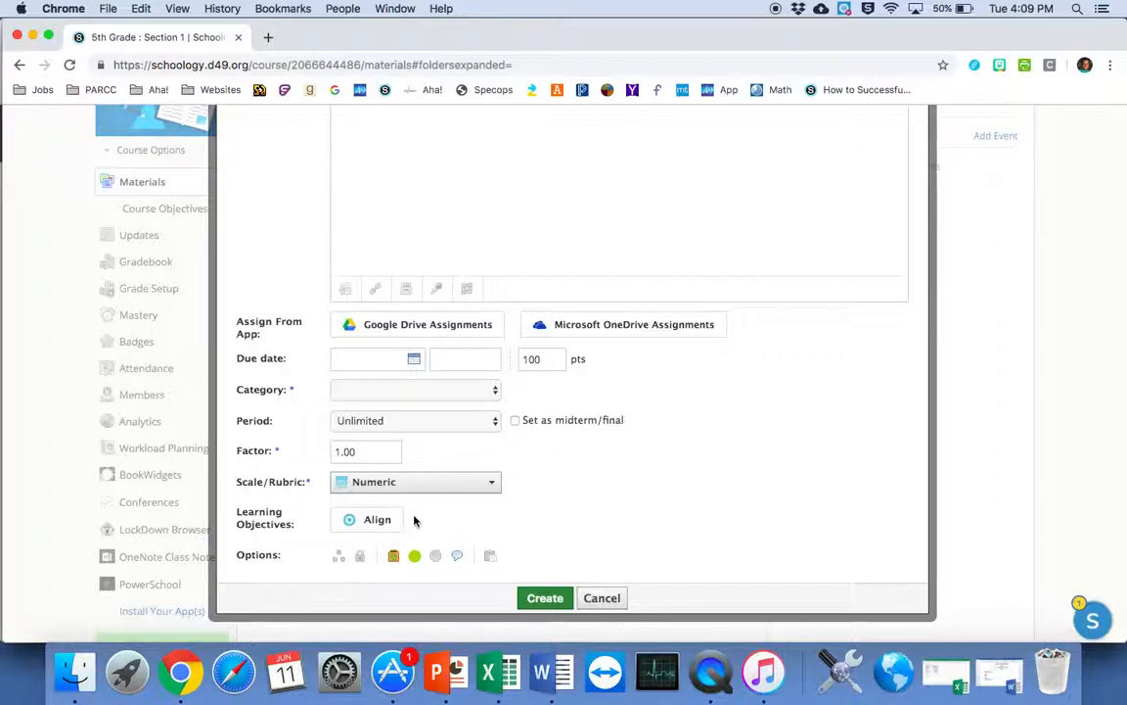
click(602, 598)
scroll(549, 510, up, 2)
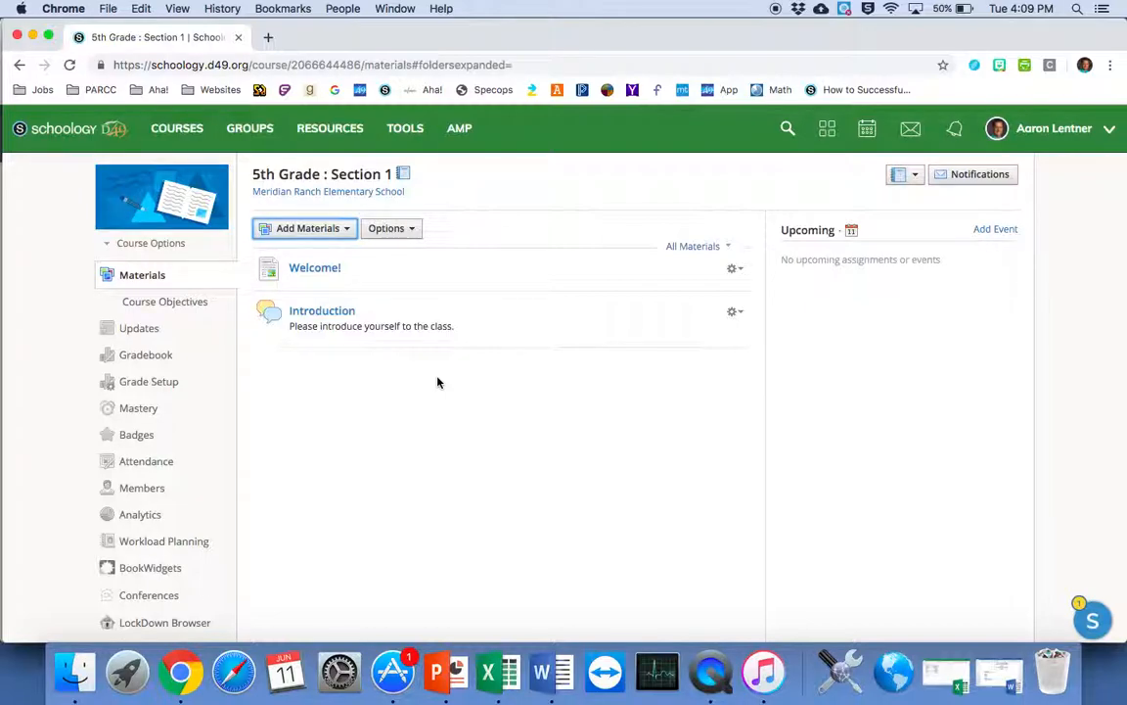
scroll(437, 415, down, 10)
scroll(438, 416, up, 10)
scroll(298, 505, down, 2)
scroll(298, 505, up, 2)
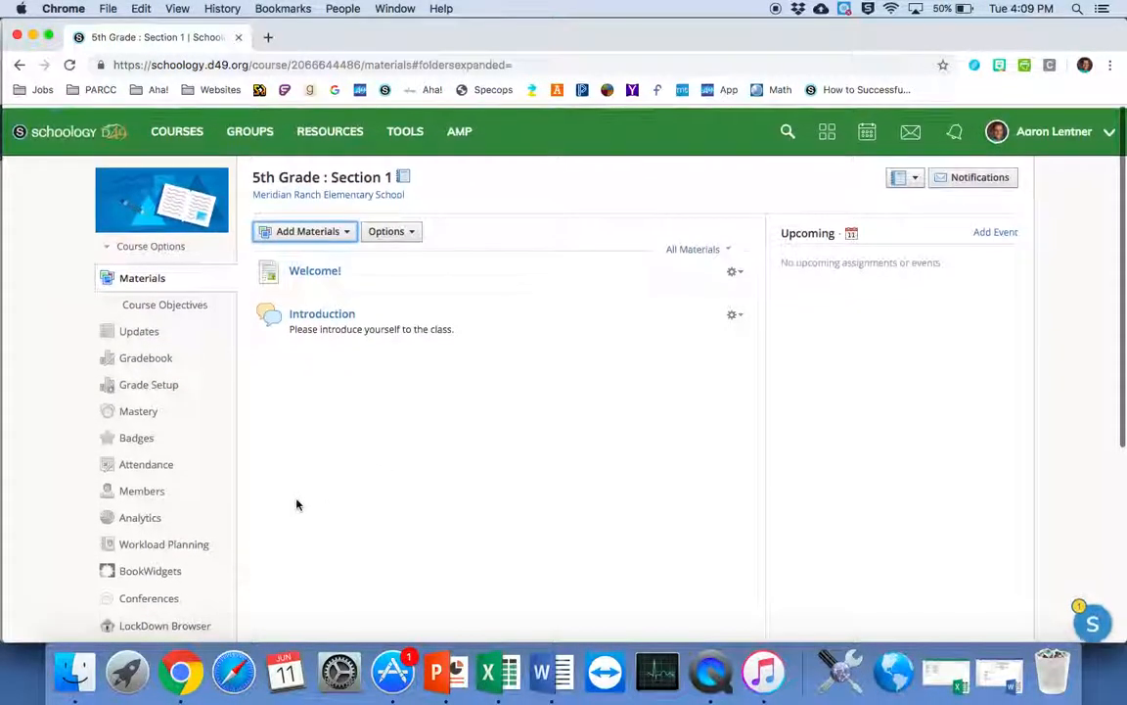
scroll(282, 496, down, 2)
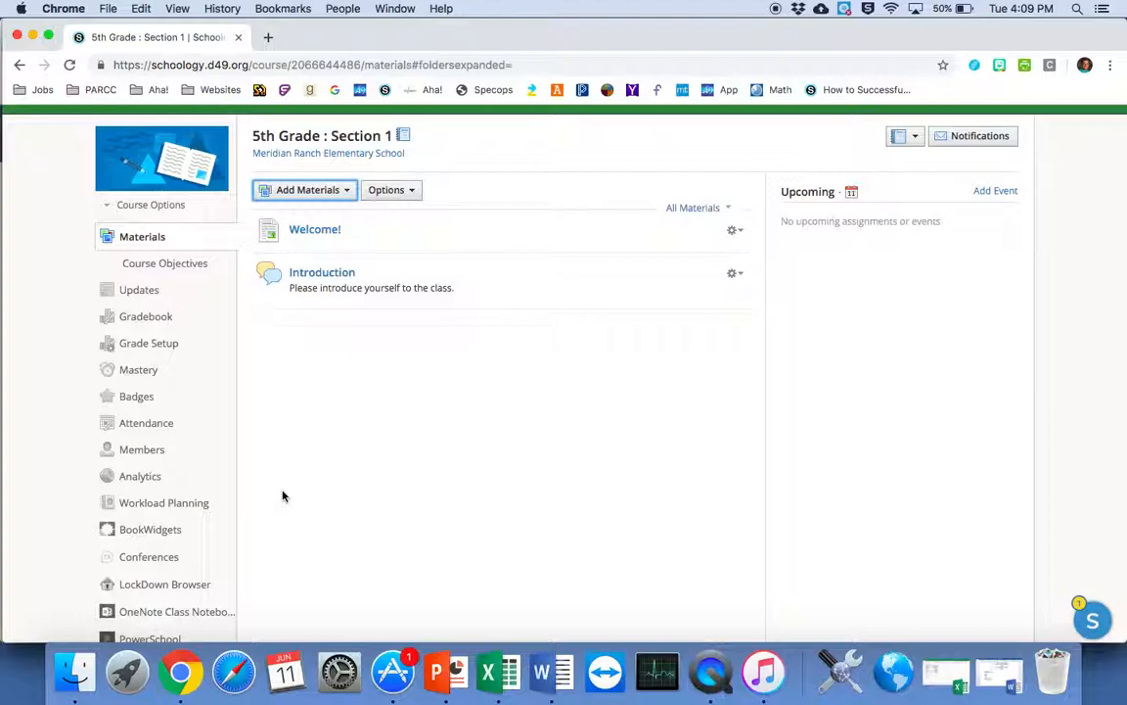
scroll(282, 497, up, 2)
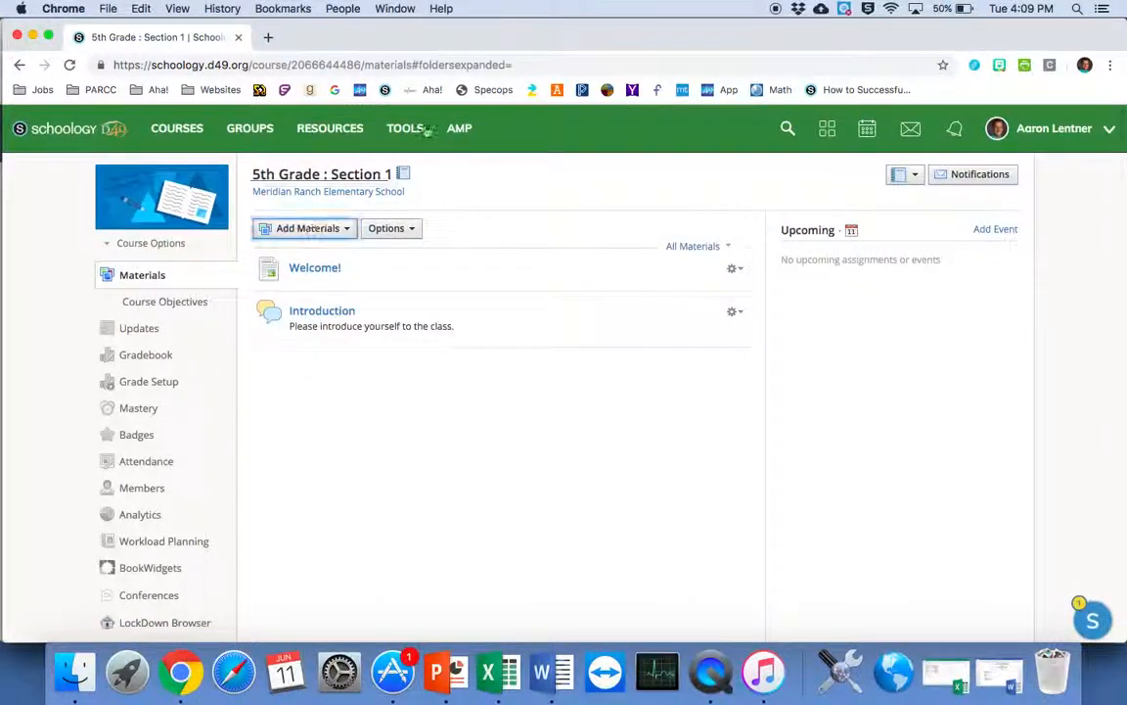